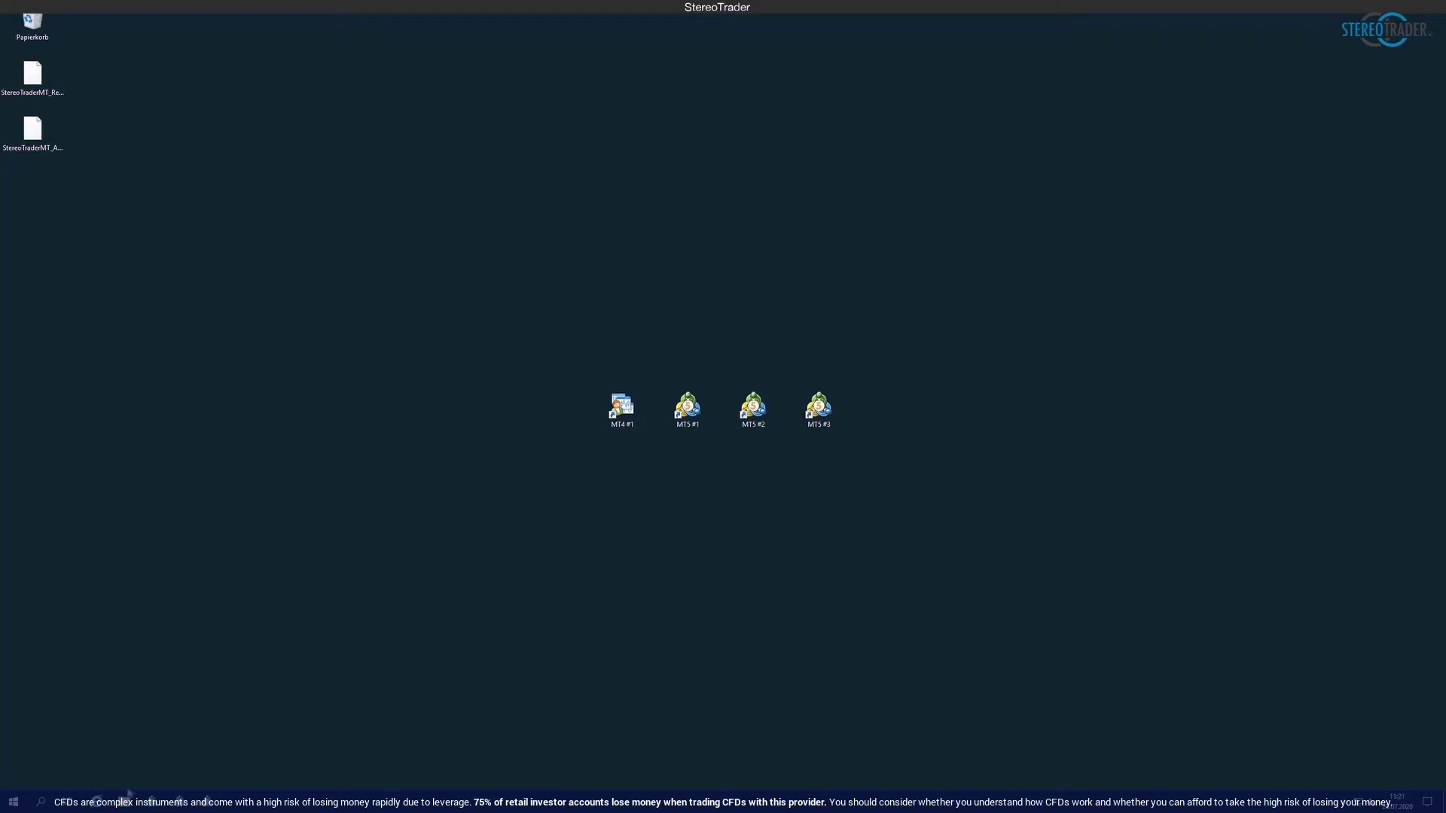
# Open File Explorer on the Downloads folder containing stim.exe
pyautogui.click(125, 801)
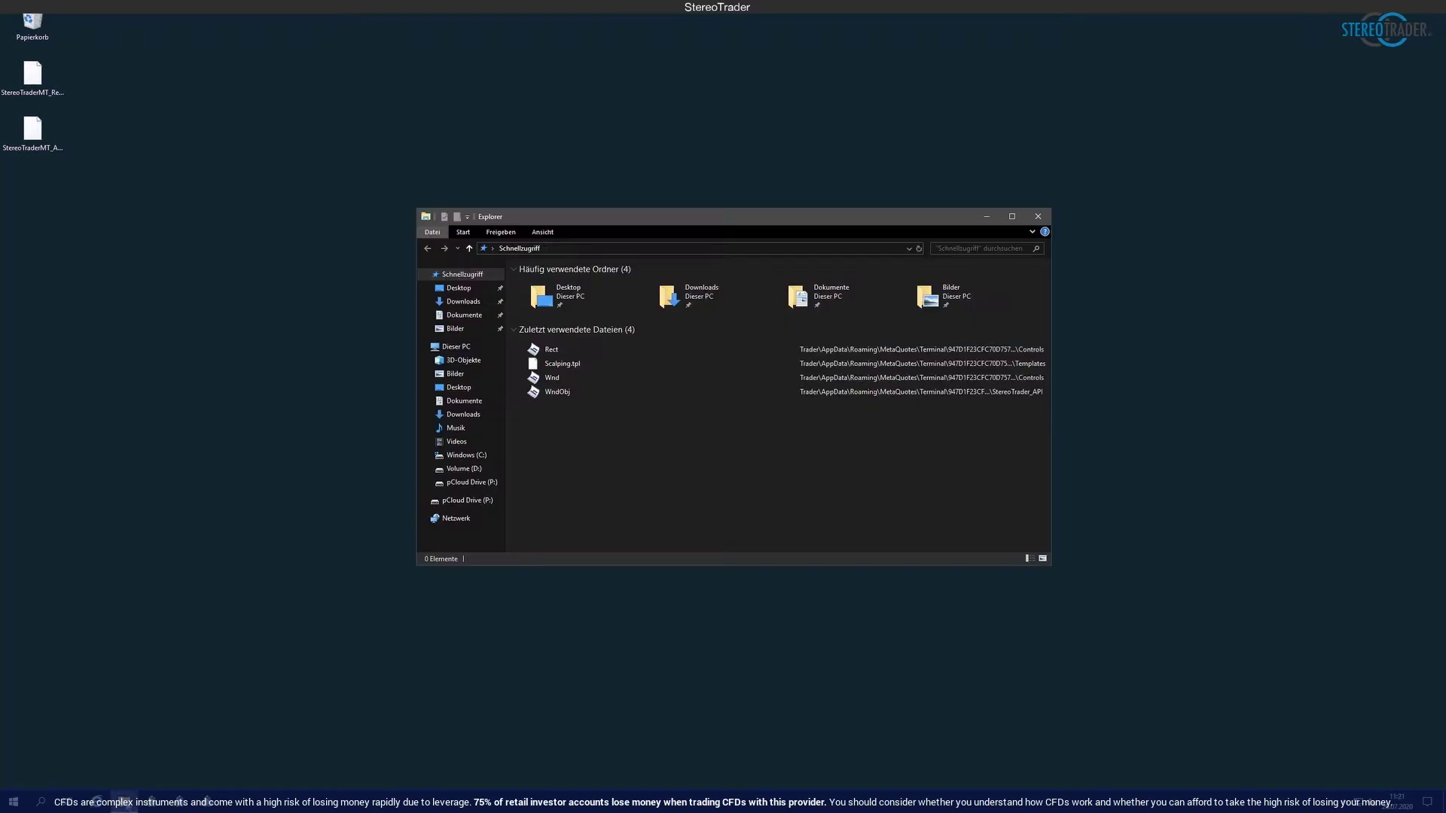
pyautogui.click(470, 305)
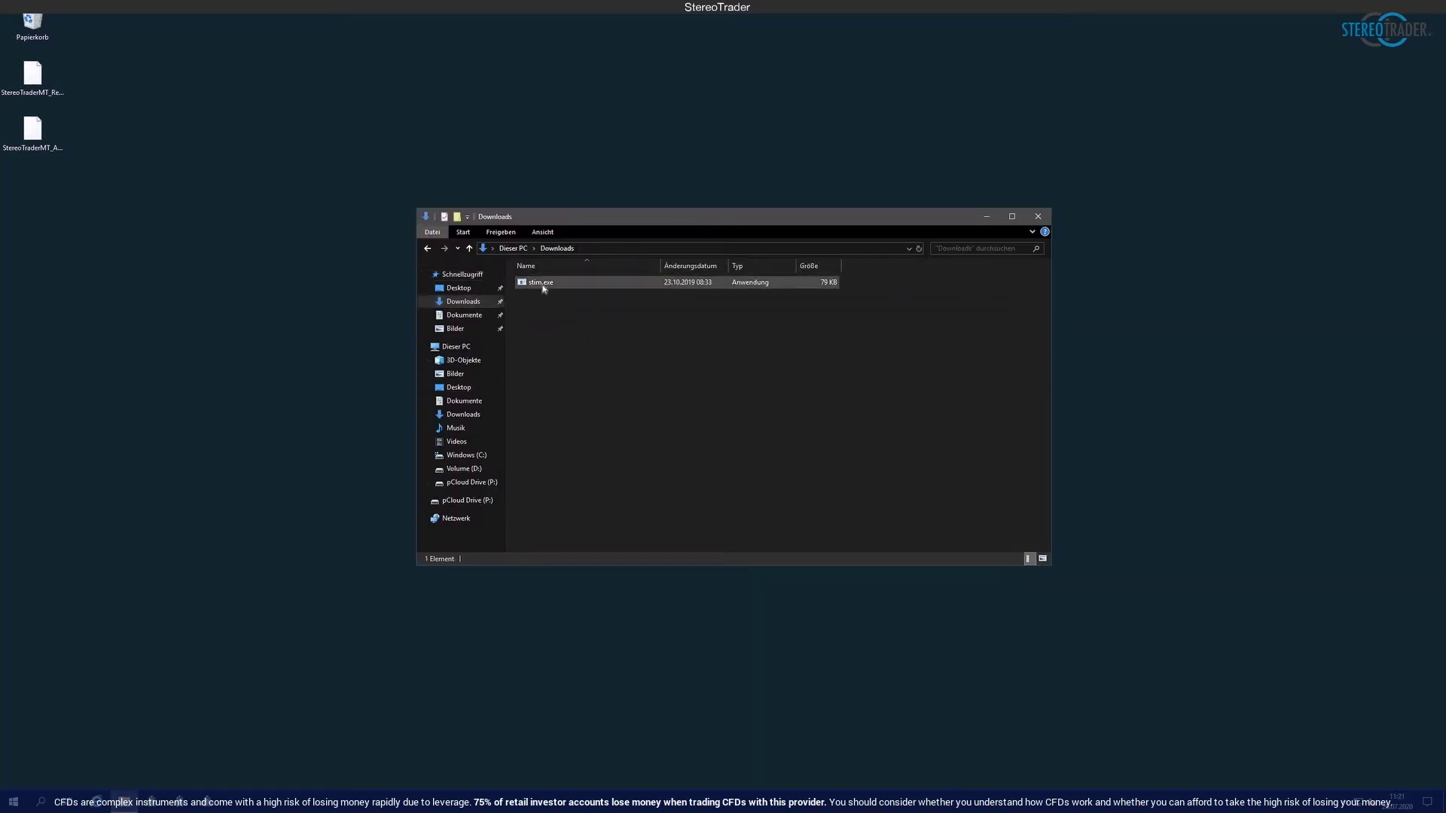
# Launch stim.exe, keep the installer in German, and accept the license agreement
pyautogui.doubleClick(524, 283)
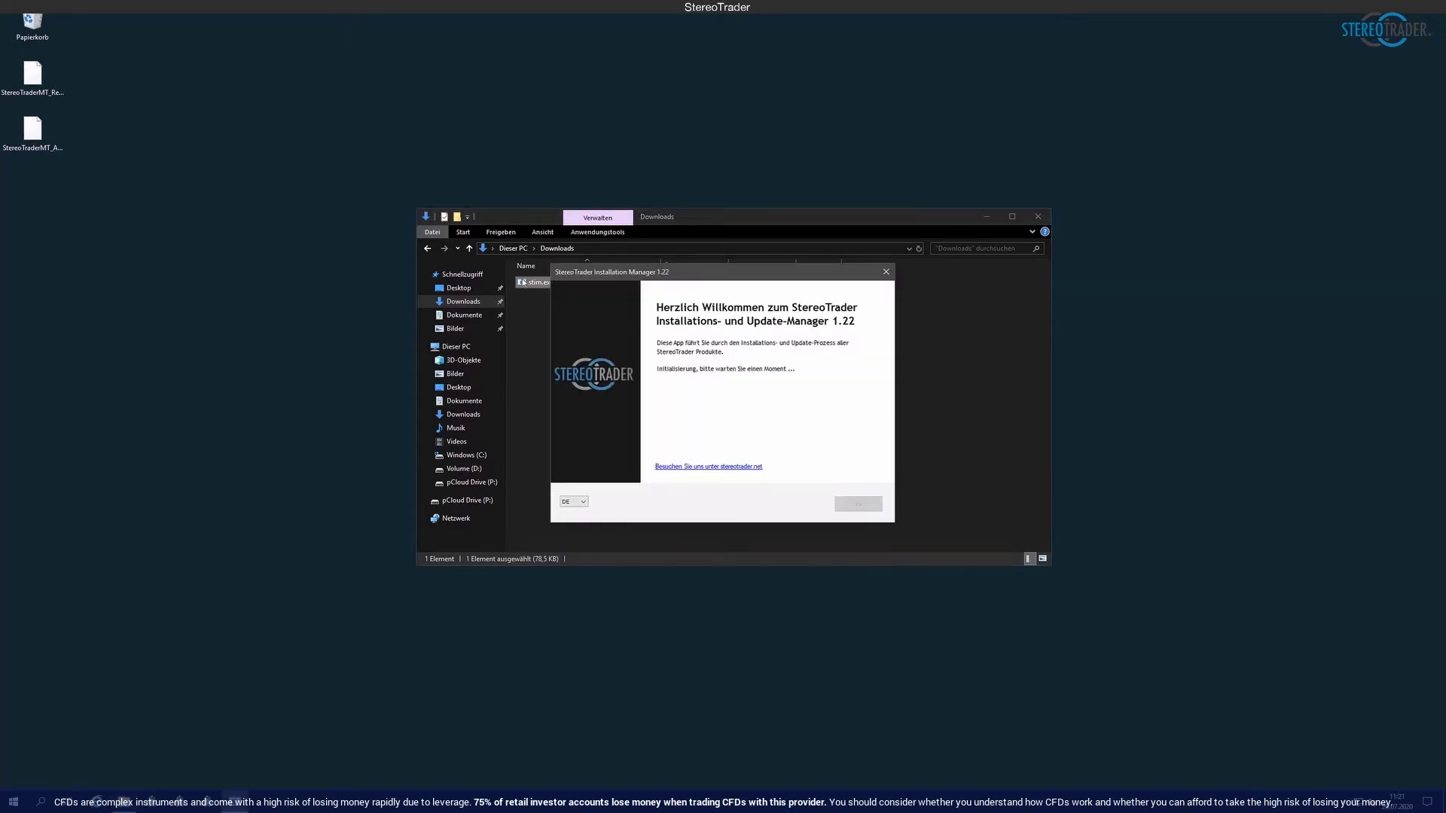
pyautogui.click(1037, 219)
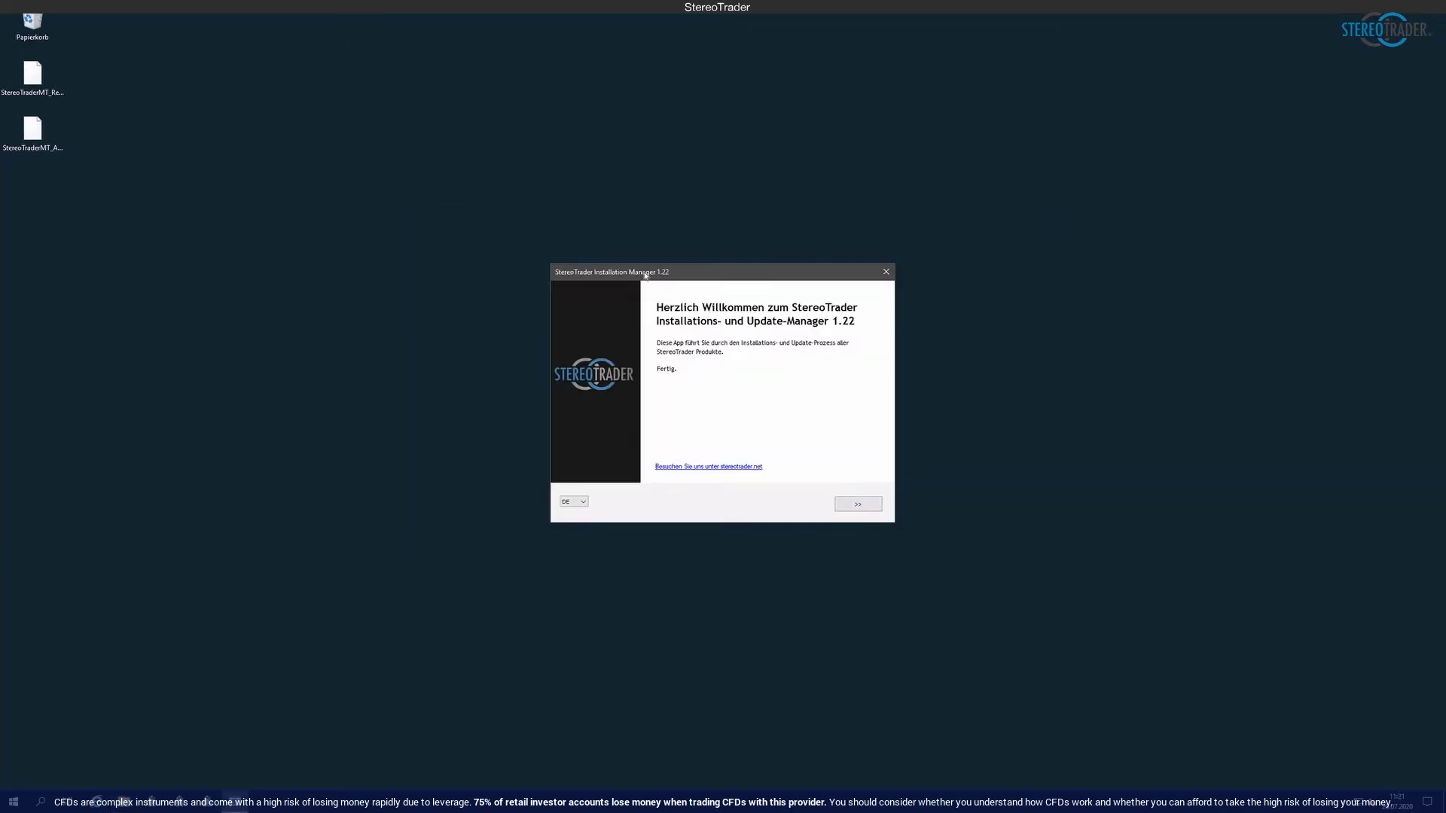
pyautogui.click(583, 503)
pyautogui.click(582, 515)
pyautogui.click(583, 503)
pyautogui.click(580, 508)
pyautogui.click(848, 506)
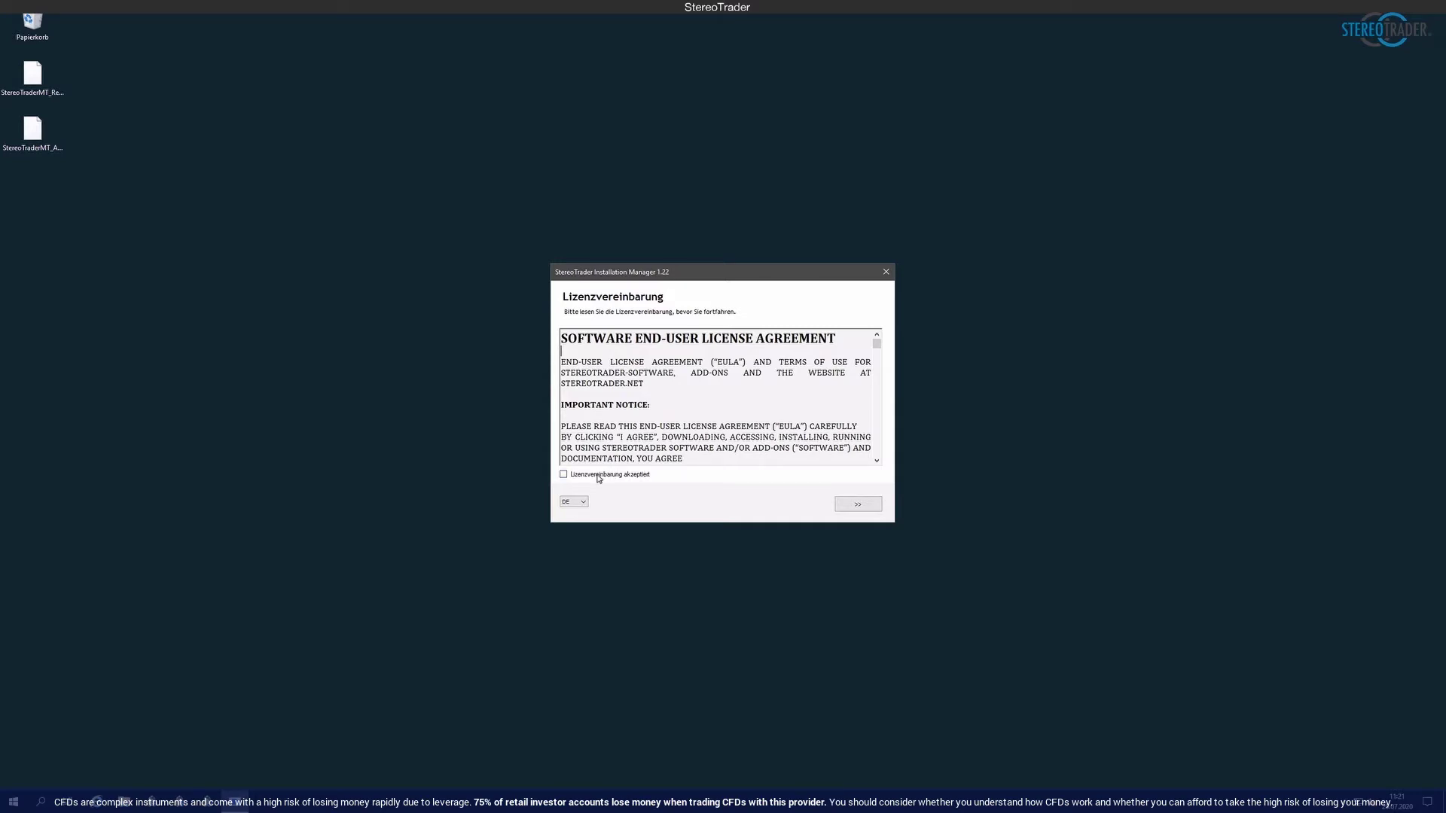
pyautogui.click(858, 505)
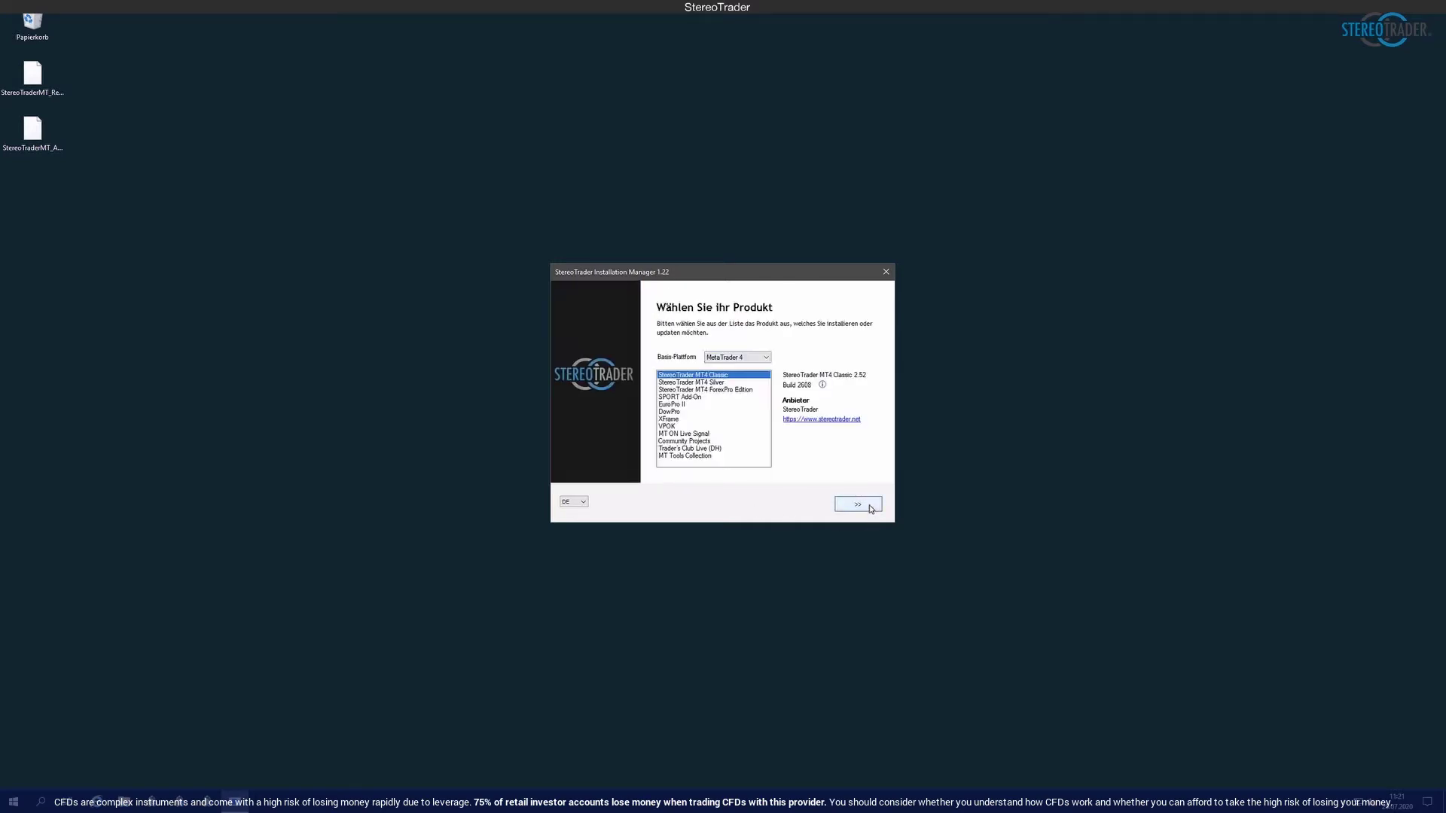
# Pick MetaTrader 5 as Basis-Plattform so StereoTrader MT5 Classic 2.52 is selected
pyautogui.click(768, 360)
pyautogui.click(758, 372)
# Install StereoTrader MT5 Classic into the detected terminal data folder, then exit the installer
pyautogui.click(859, 503)
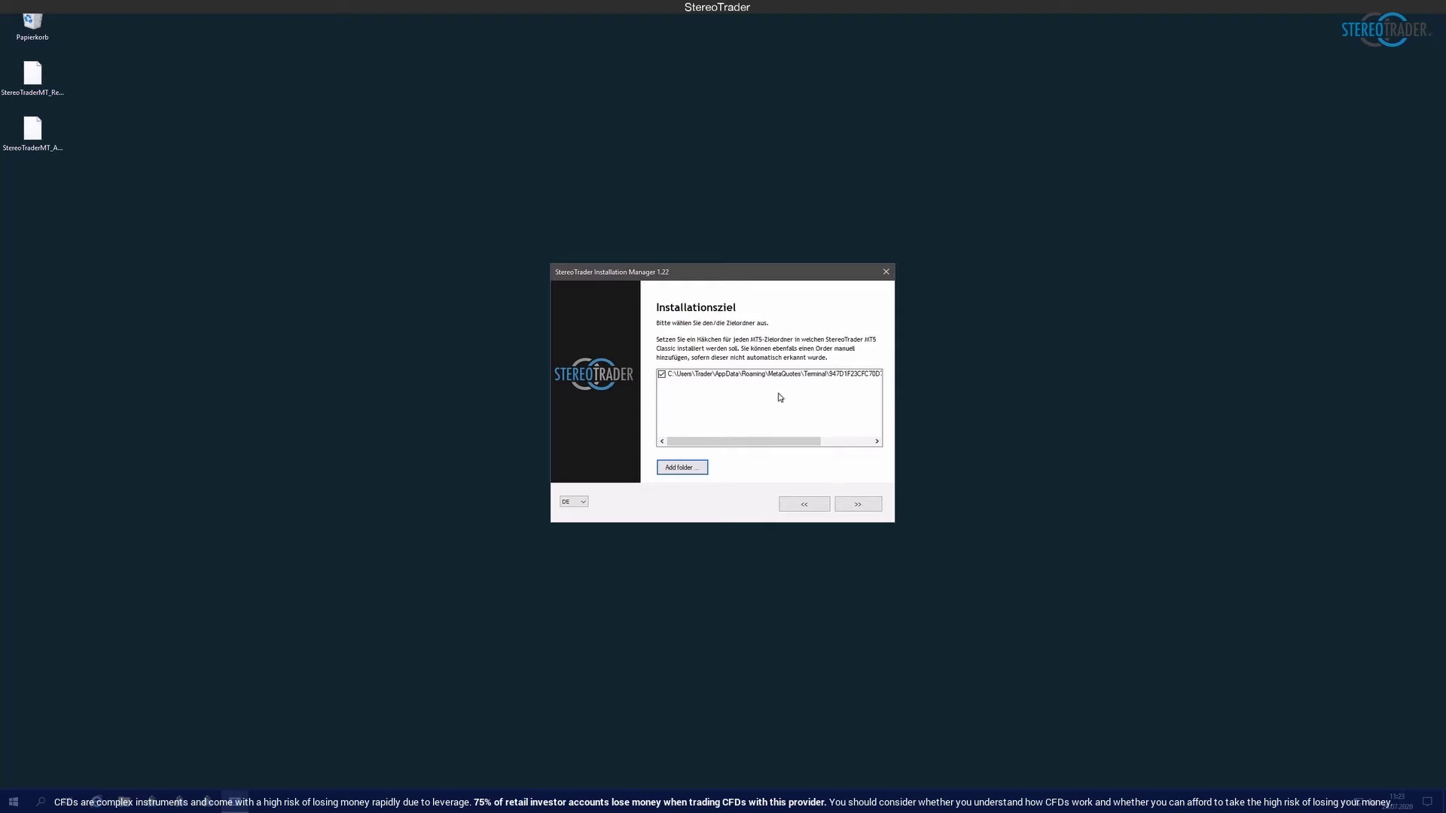
pyautogui.click(858, 504)
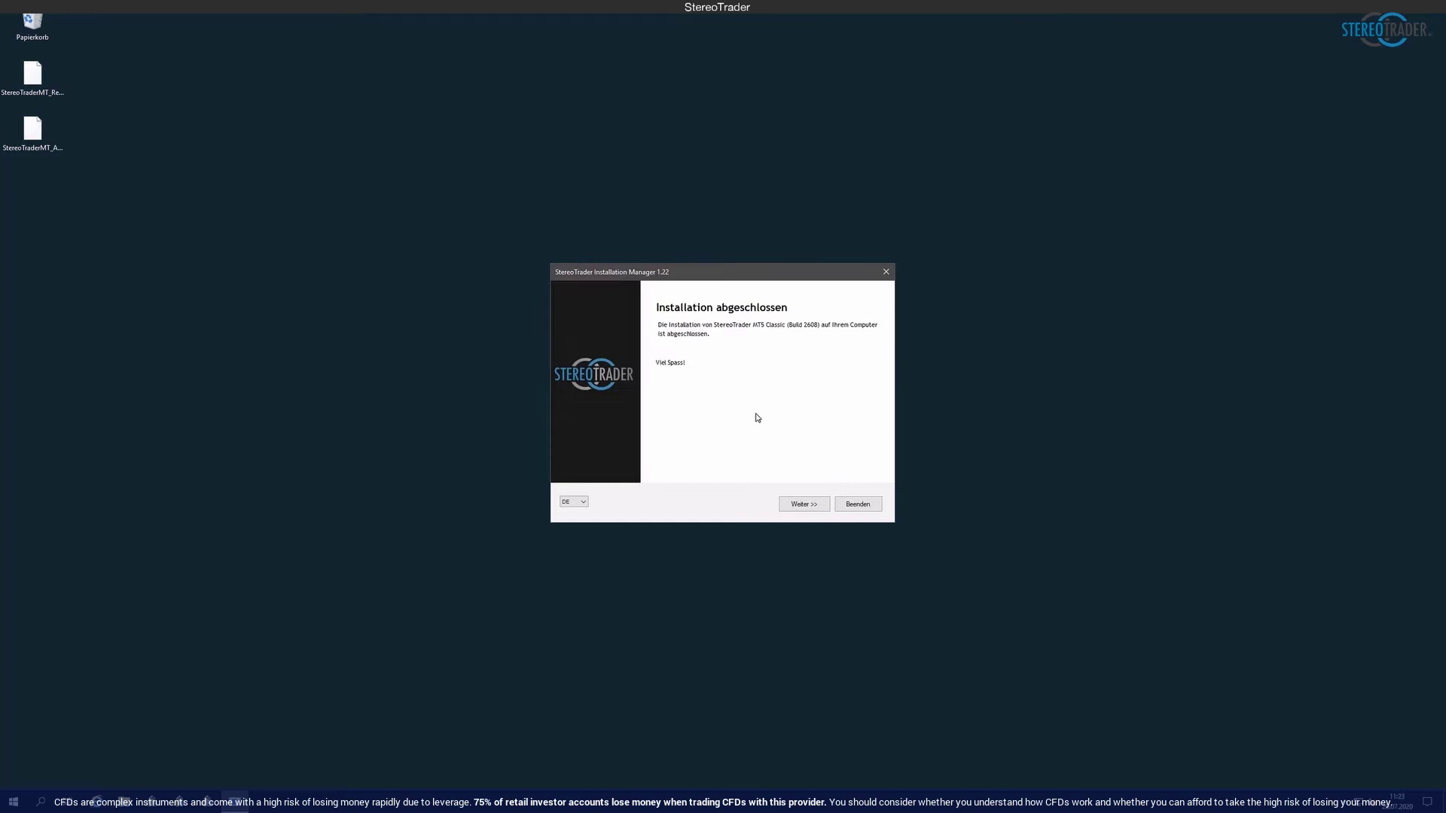
pyautogui.click(863, 508)
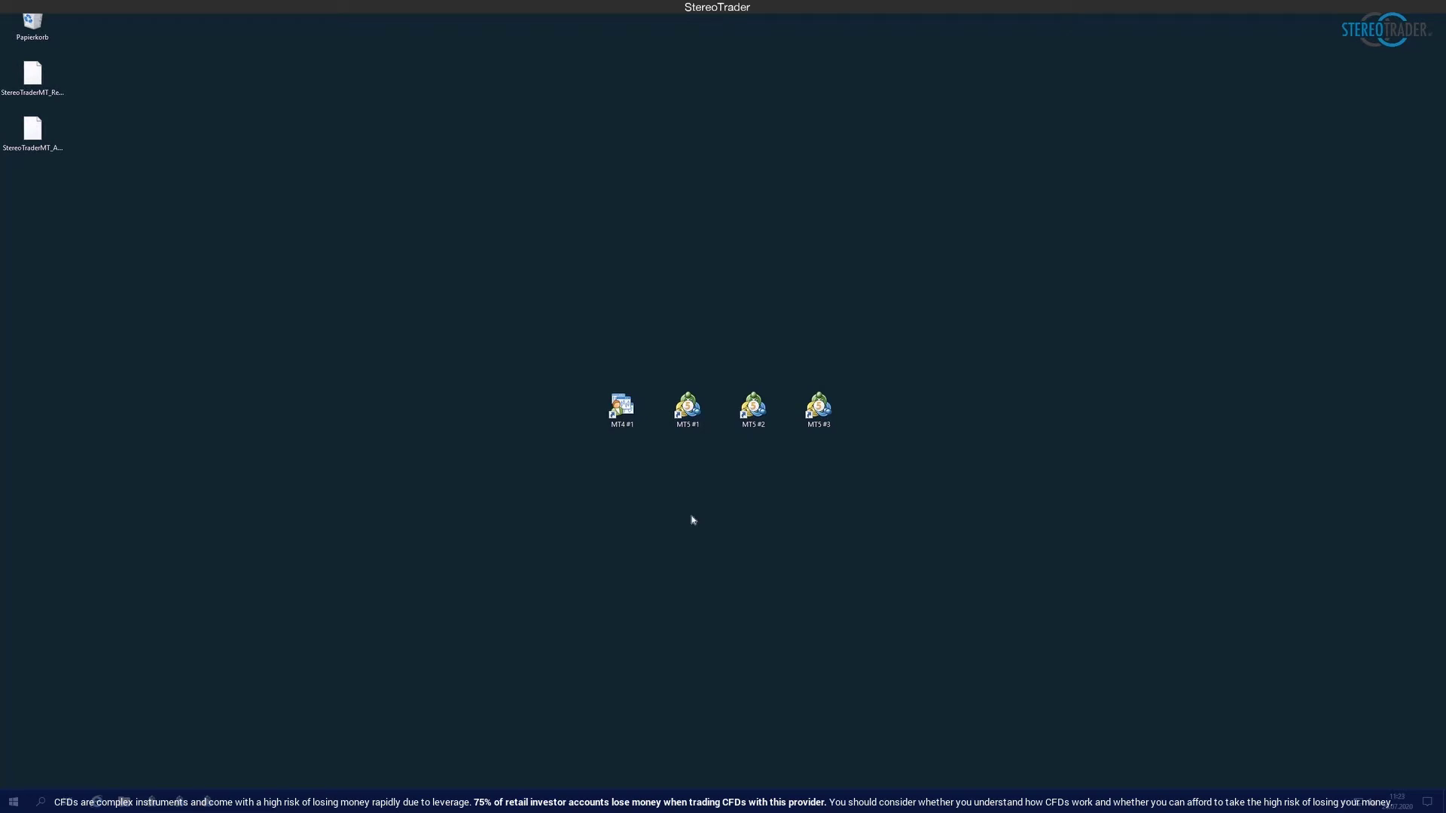
# Start the MT5 #1 terminal and bring up Options on the Experten tab
pyautogui.doubleClick(688, 407)
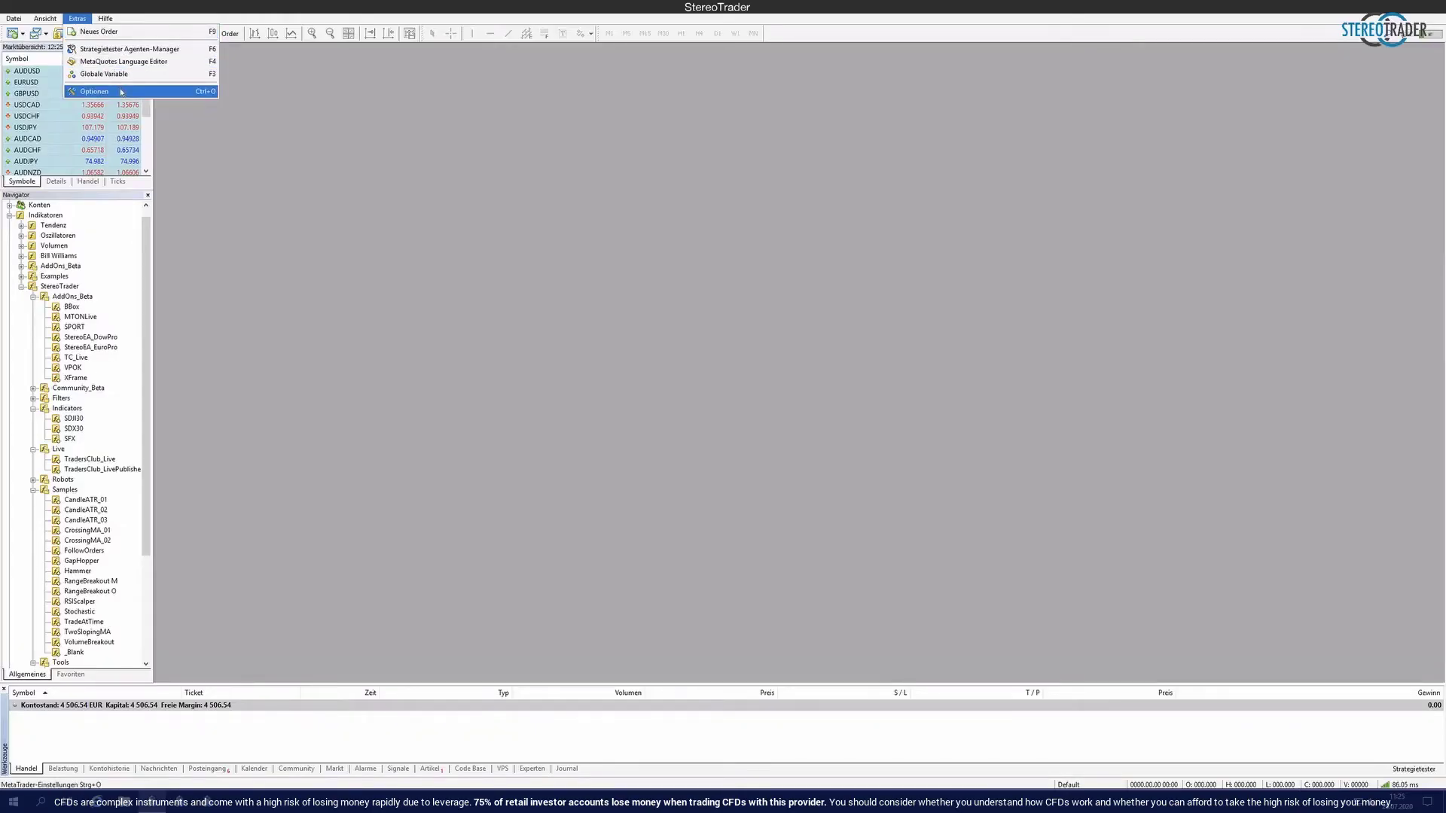
pyautogui.click(121, 92)
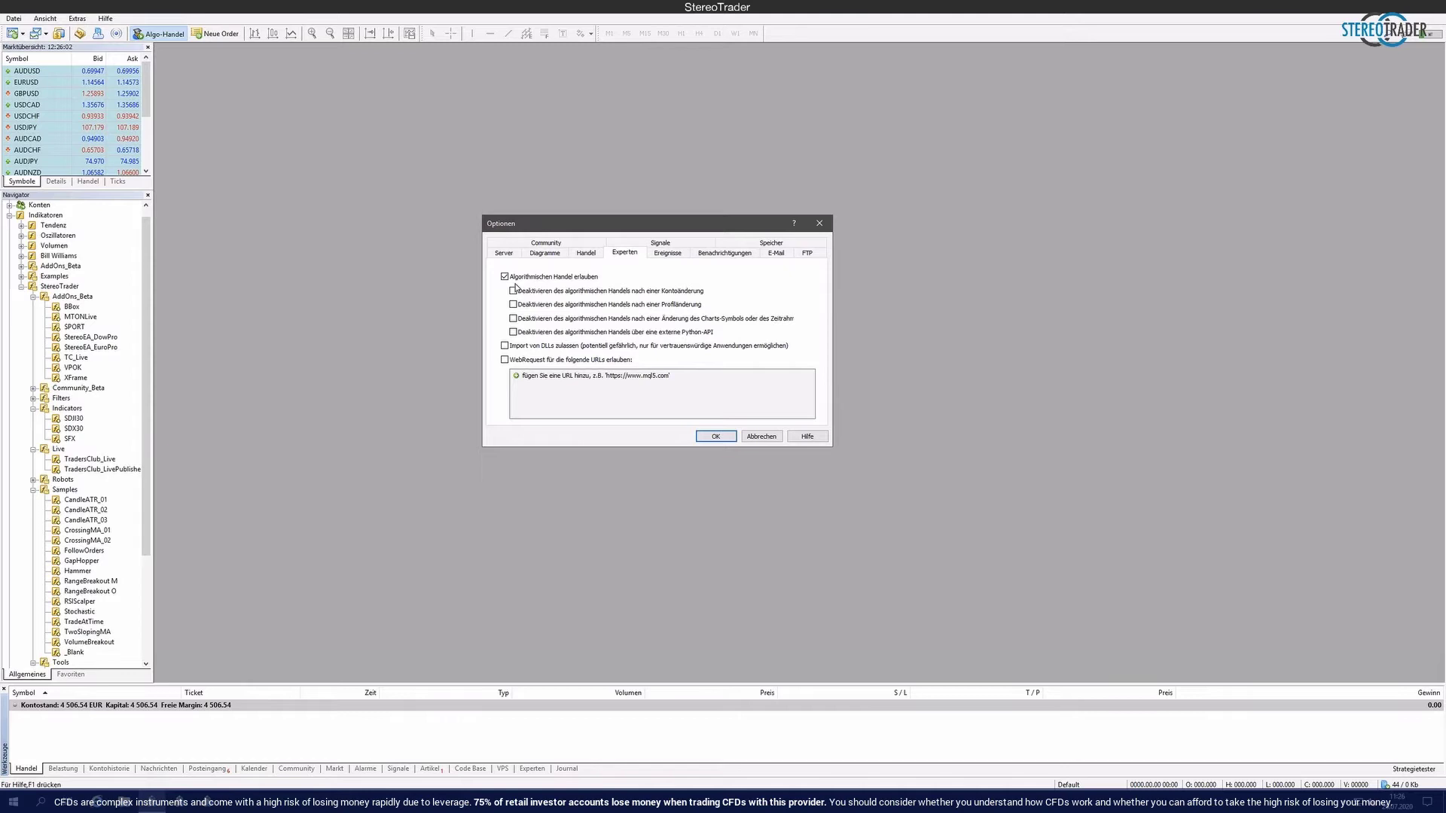
# Enable 'Import von DLLs zulassen' on the Experten tab and confirm with OK
pyautogui.click(505, 346)
pyautogui.click(716, 437)
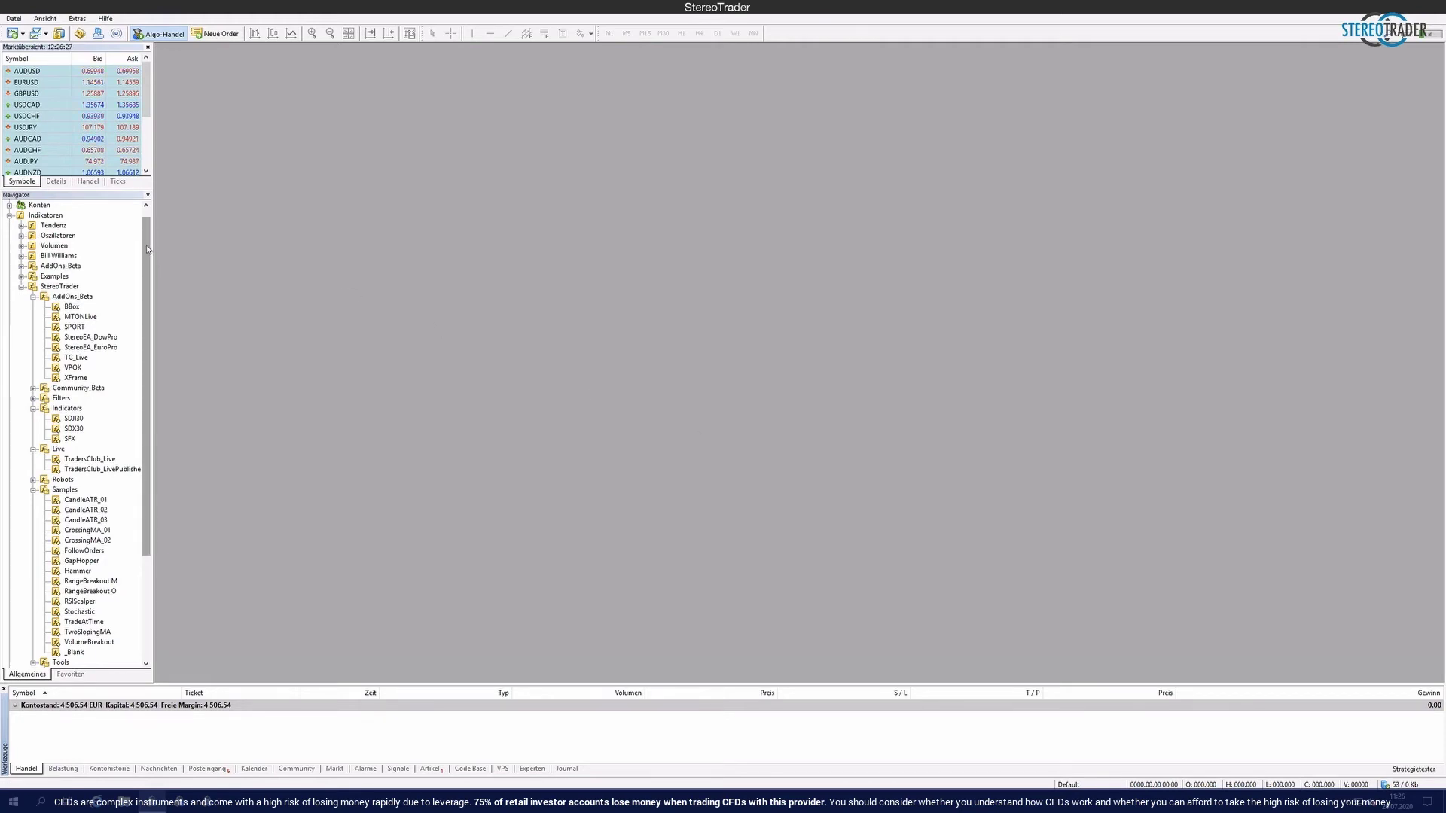
# Drag US30mini from Market Watch into the workspace to open its H1 chart
pyautogui.moveTo(148, 250); pyautogui.dragTo(150, 348)
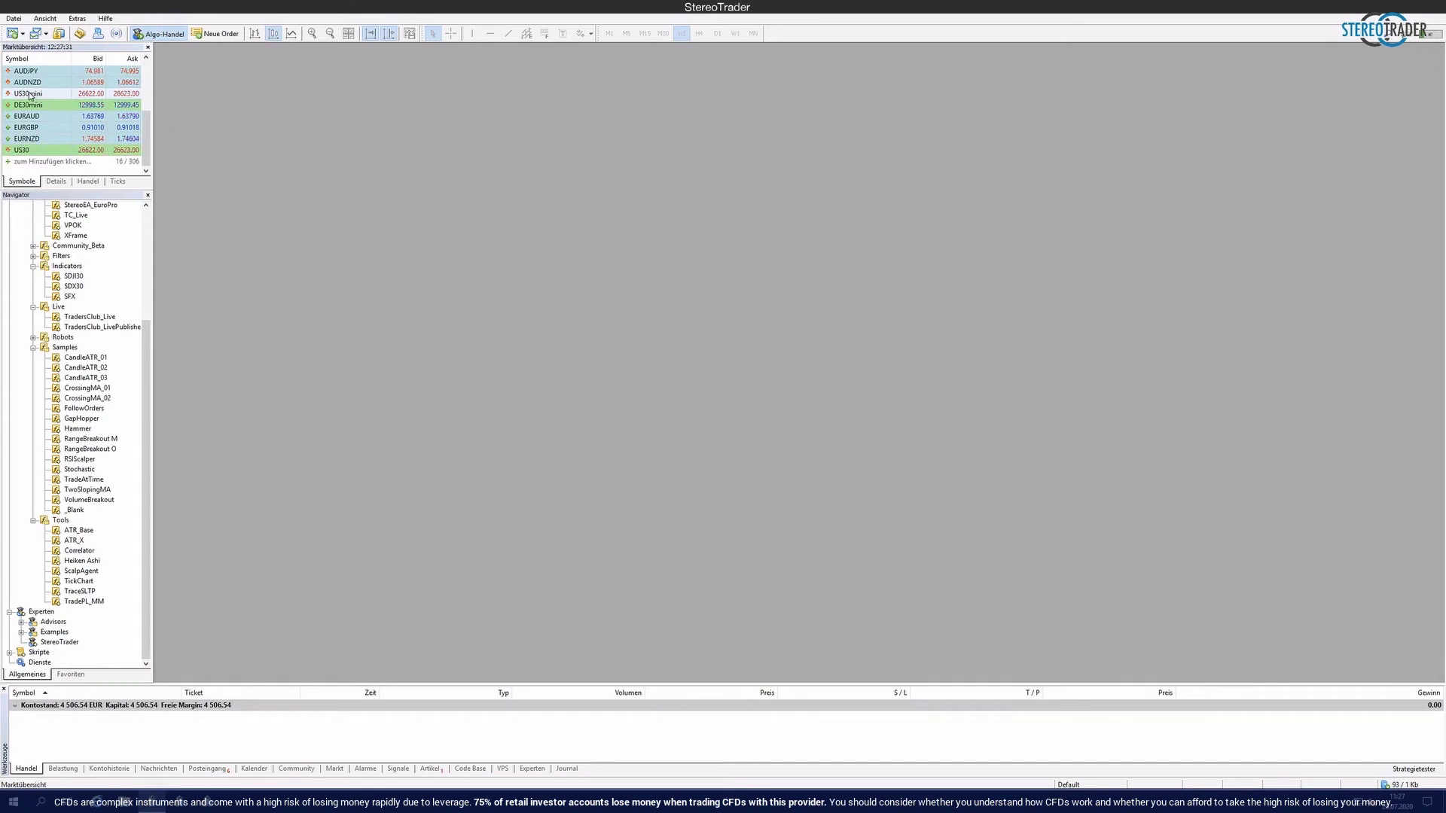
pyautogui.moveTo(31, 93); pyautogui.dragTo(805, 402)
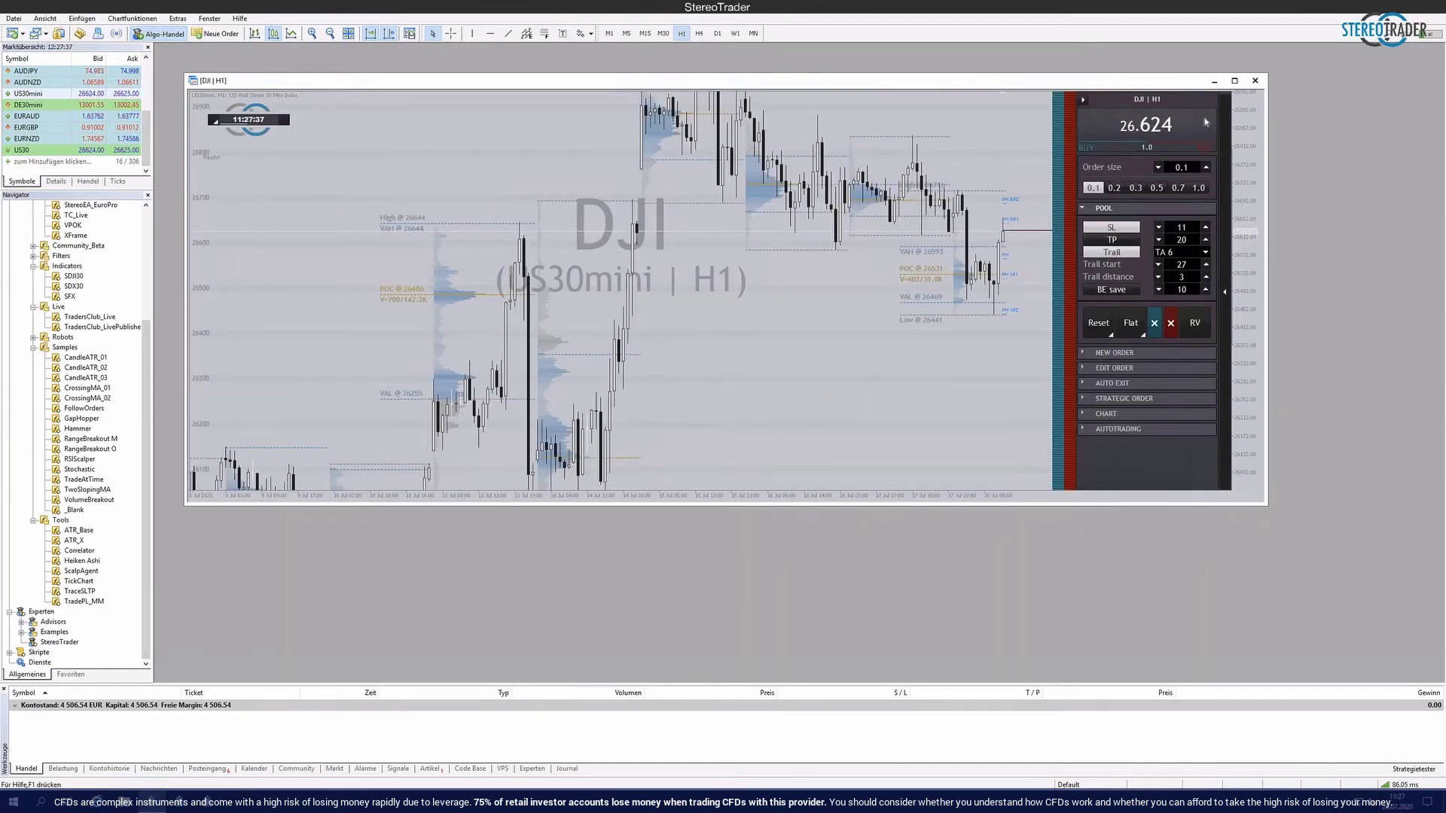
# Maximize the US30mini chart, compress its price scale, and bring up the StereoTrader menu
pyautogui.click(1235, 80)
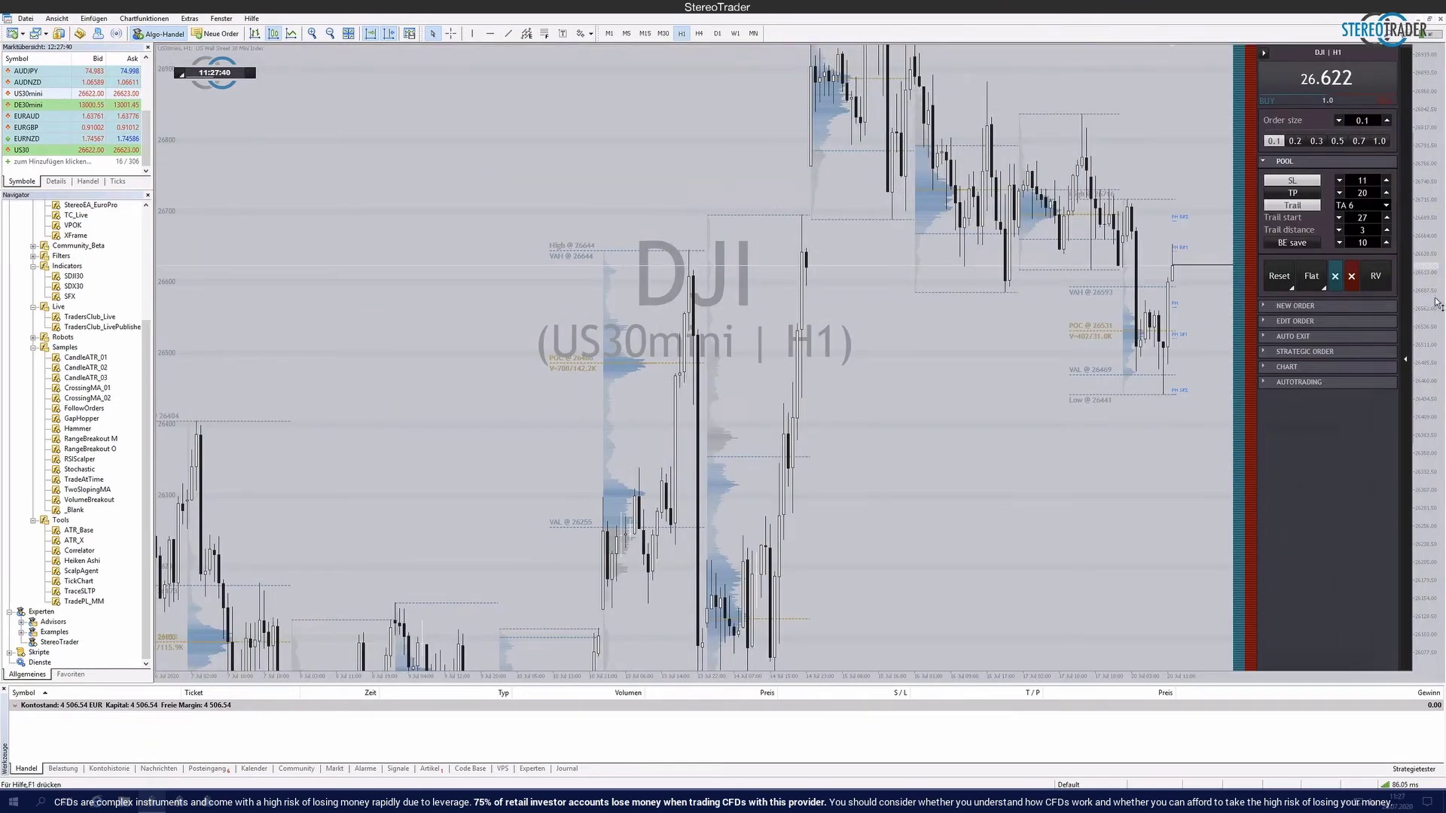
pyautogui.moveTo(1440, 288); pyautogui.dragTo(1440, 346)
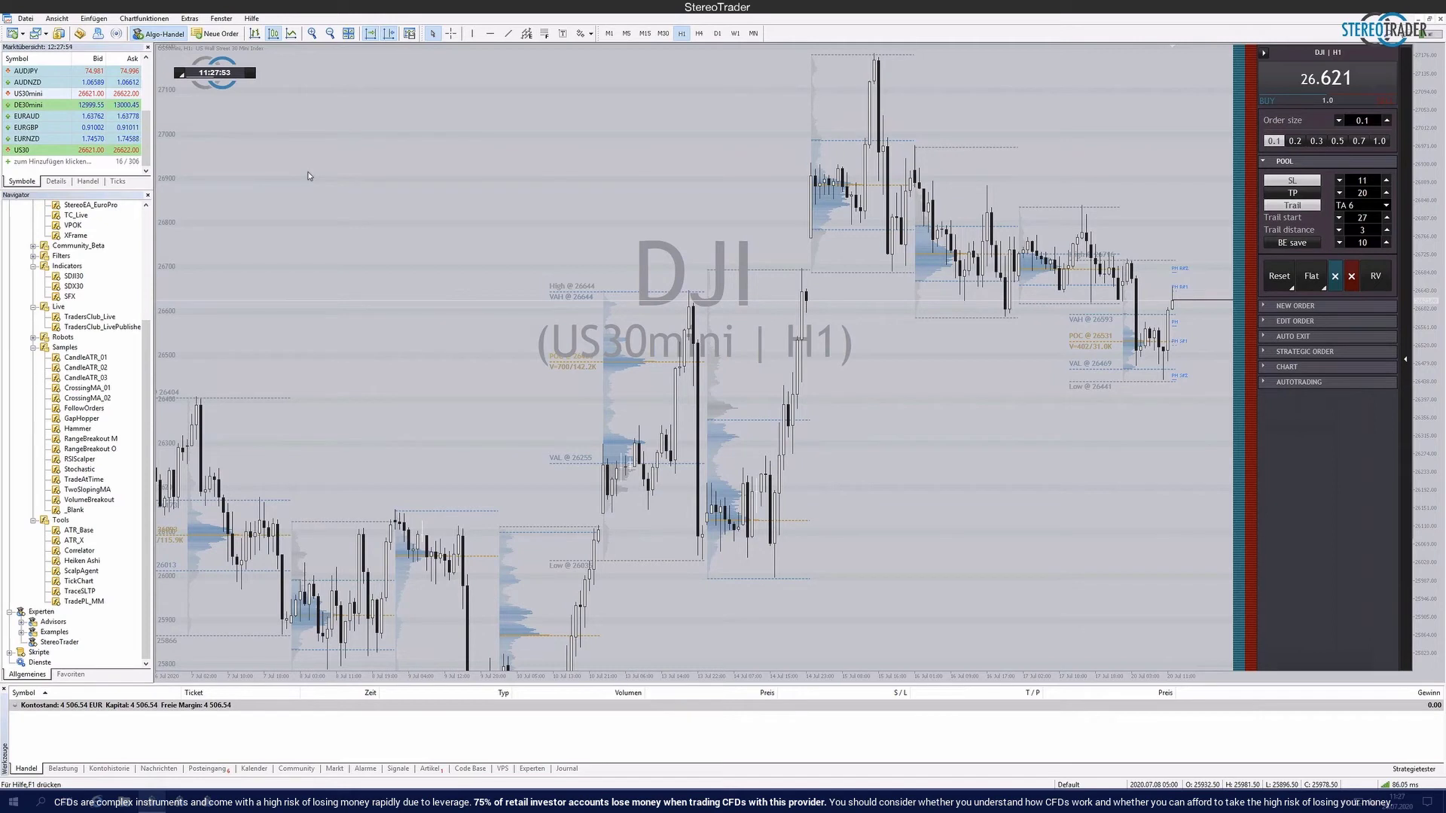
pyautogui.click(179, 75)
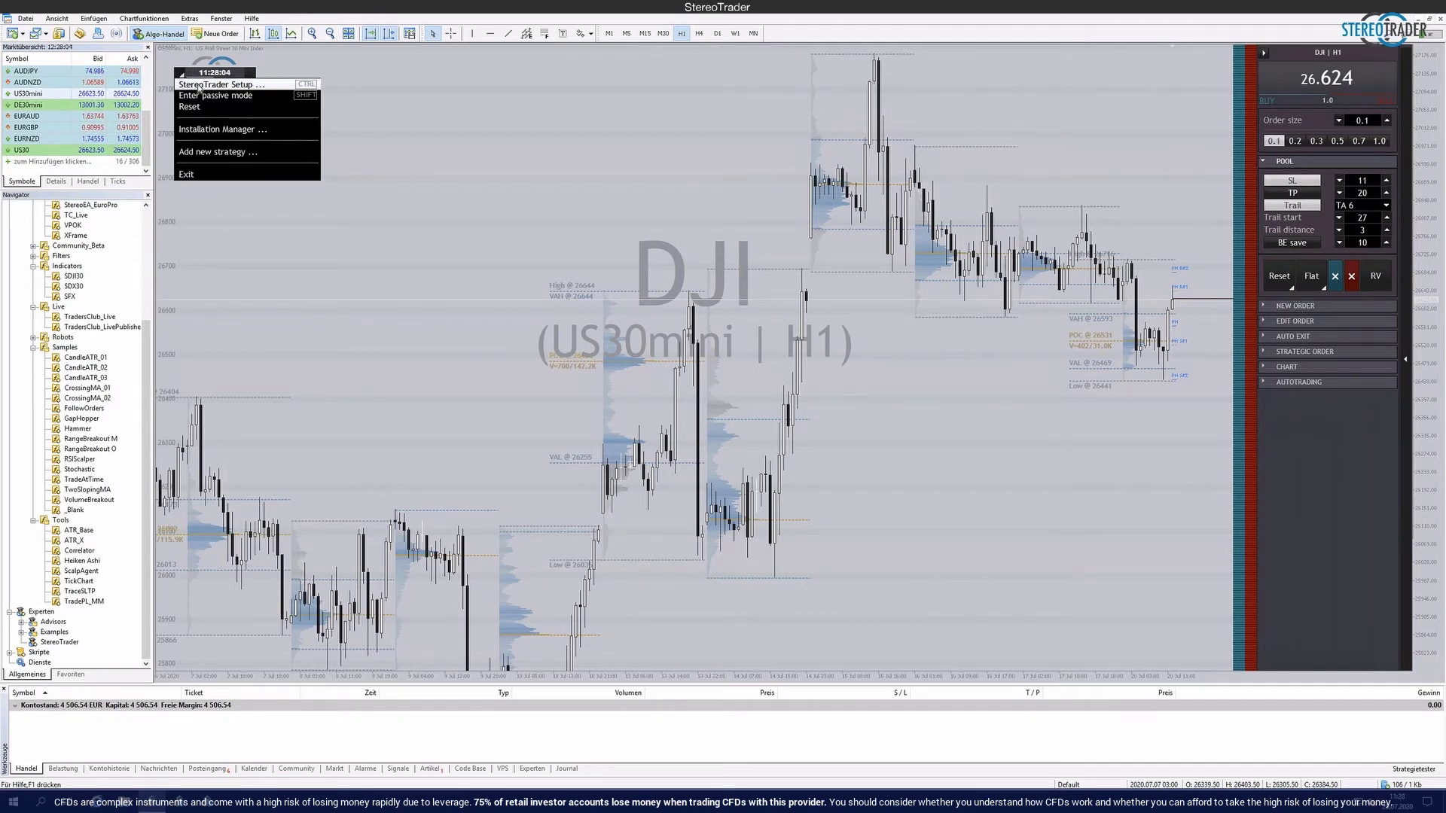
# In StereoTrader Setup, set Language to Deutsch and confirm with Apply / Reset
pyautogui.click(198, 85)
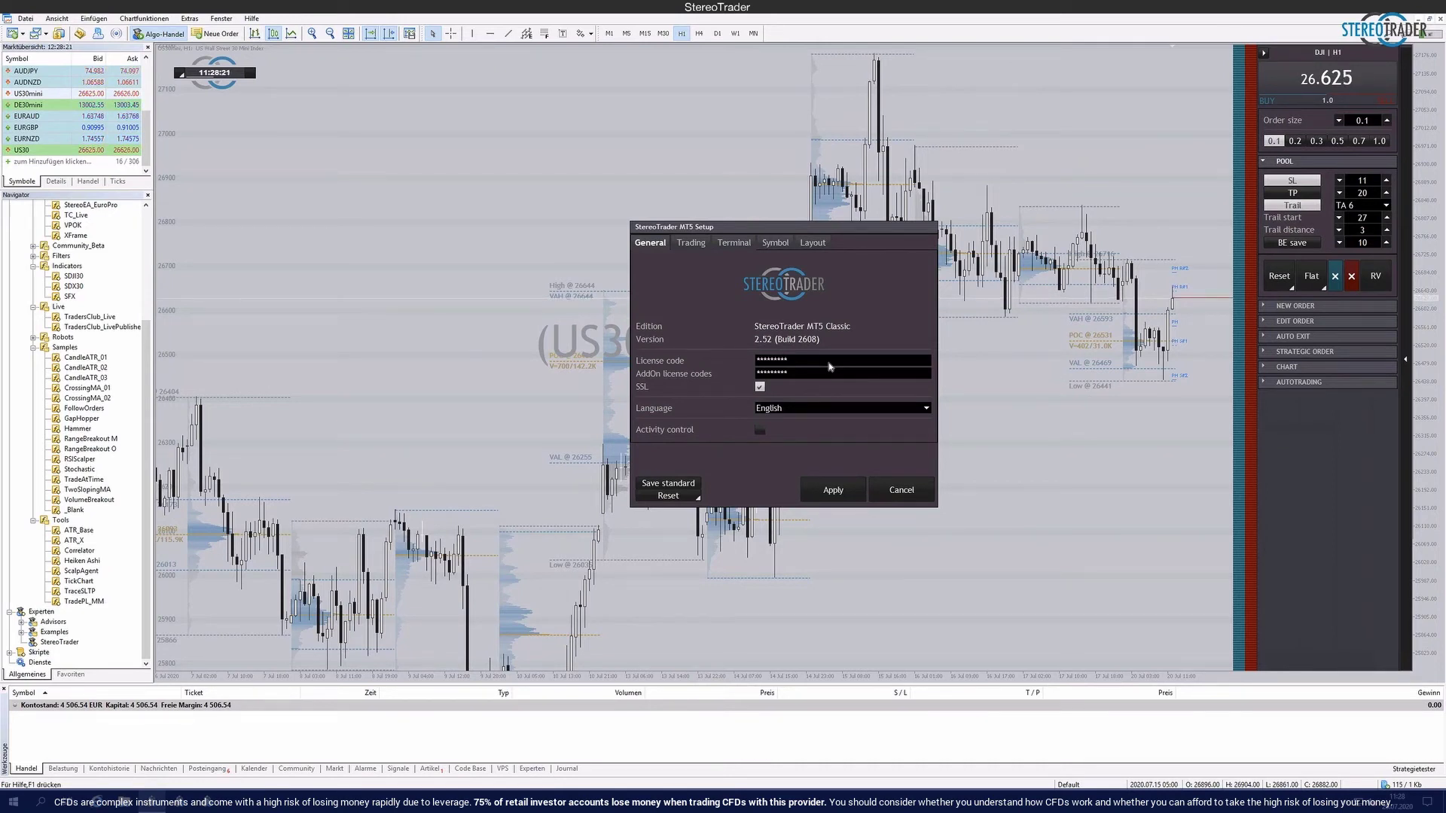
pyautogui.click(924, 409)
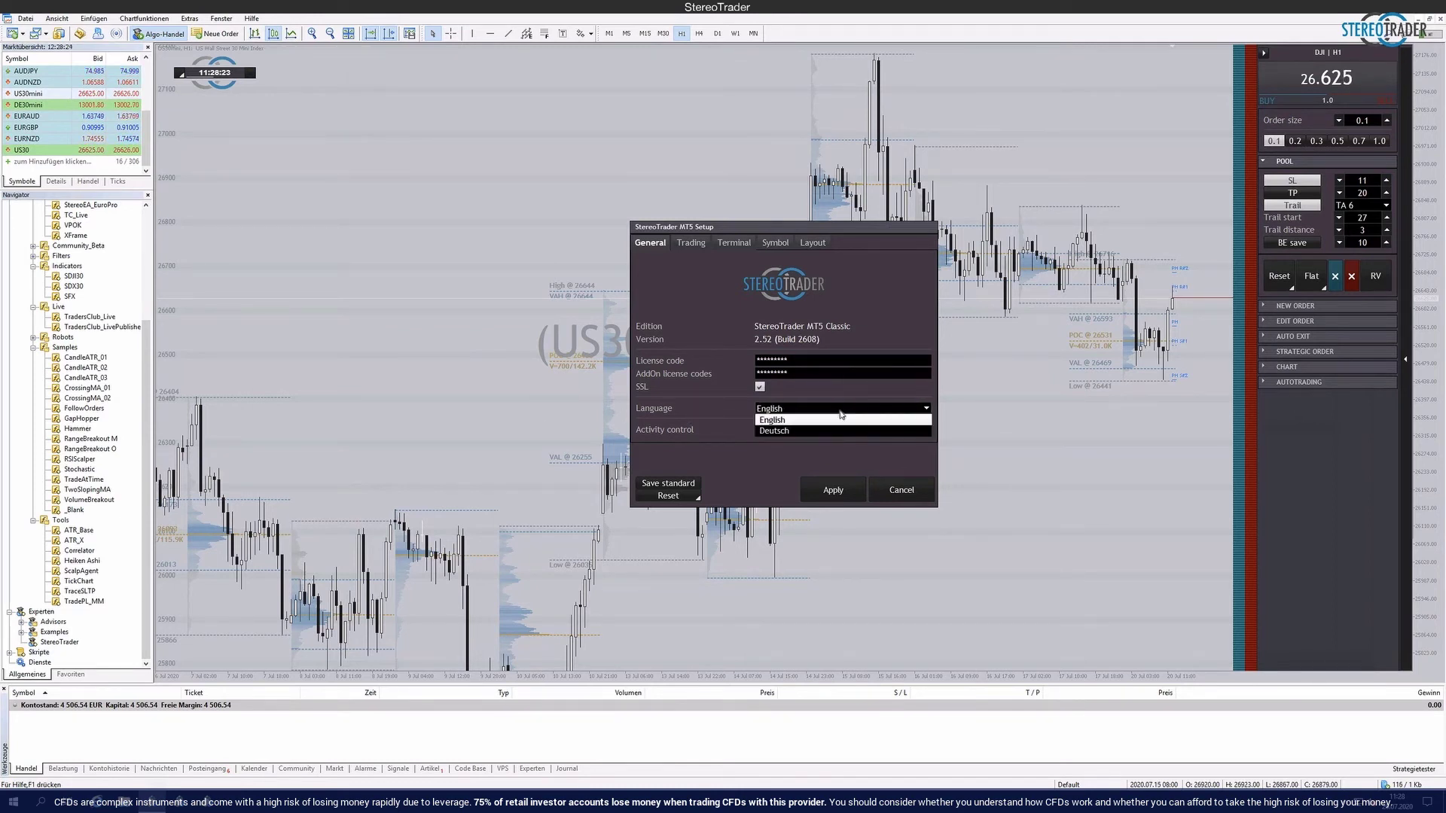
pyautogui.click(834, 433)
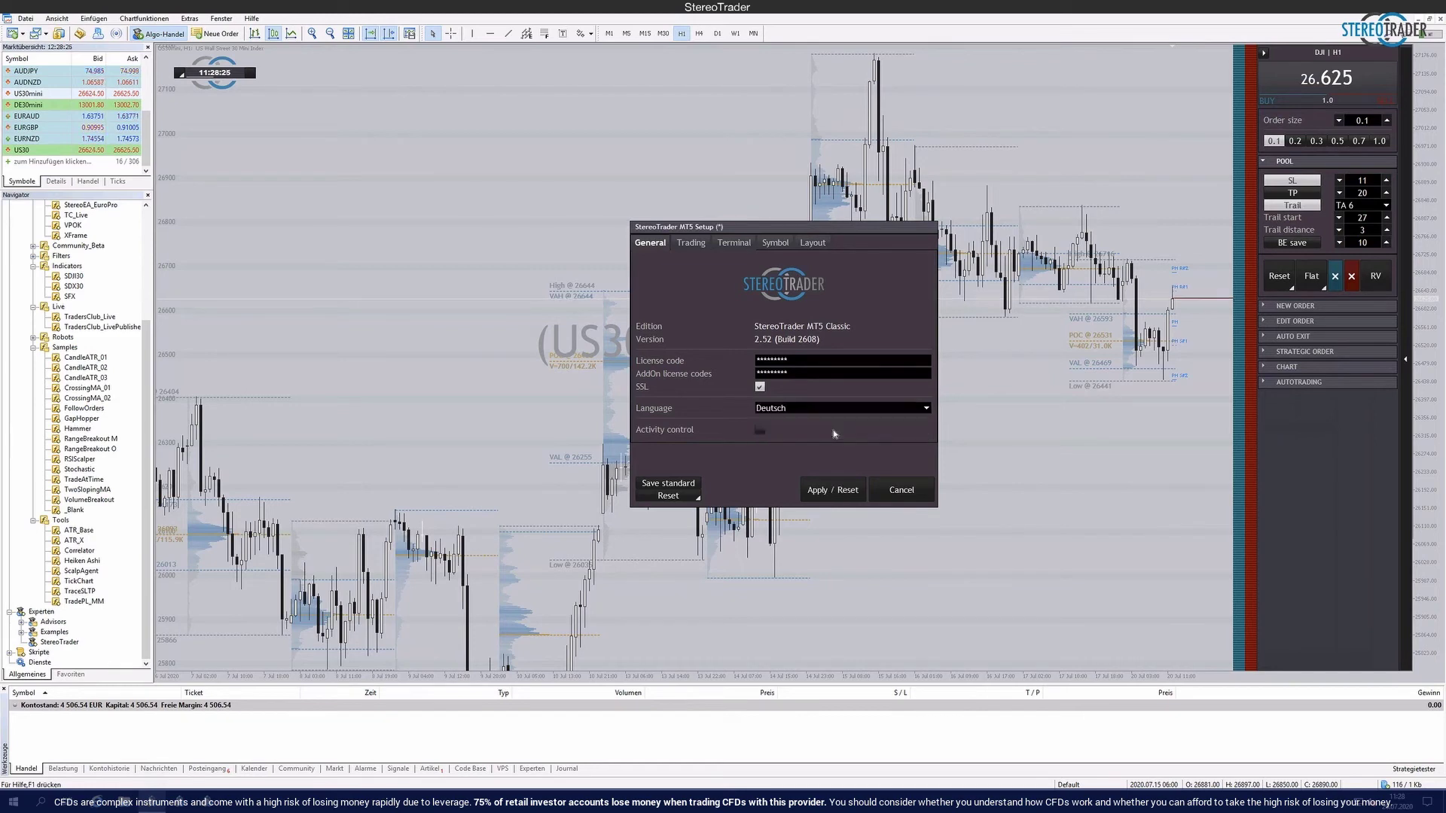
pyautogui.click(829, 486)
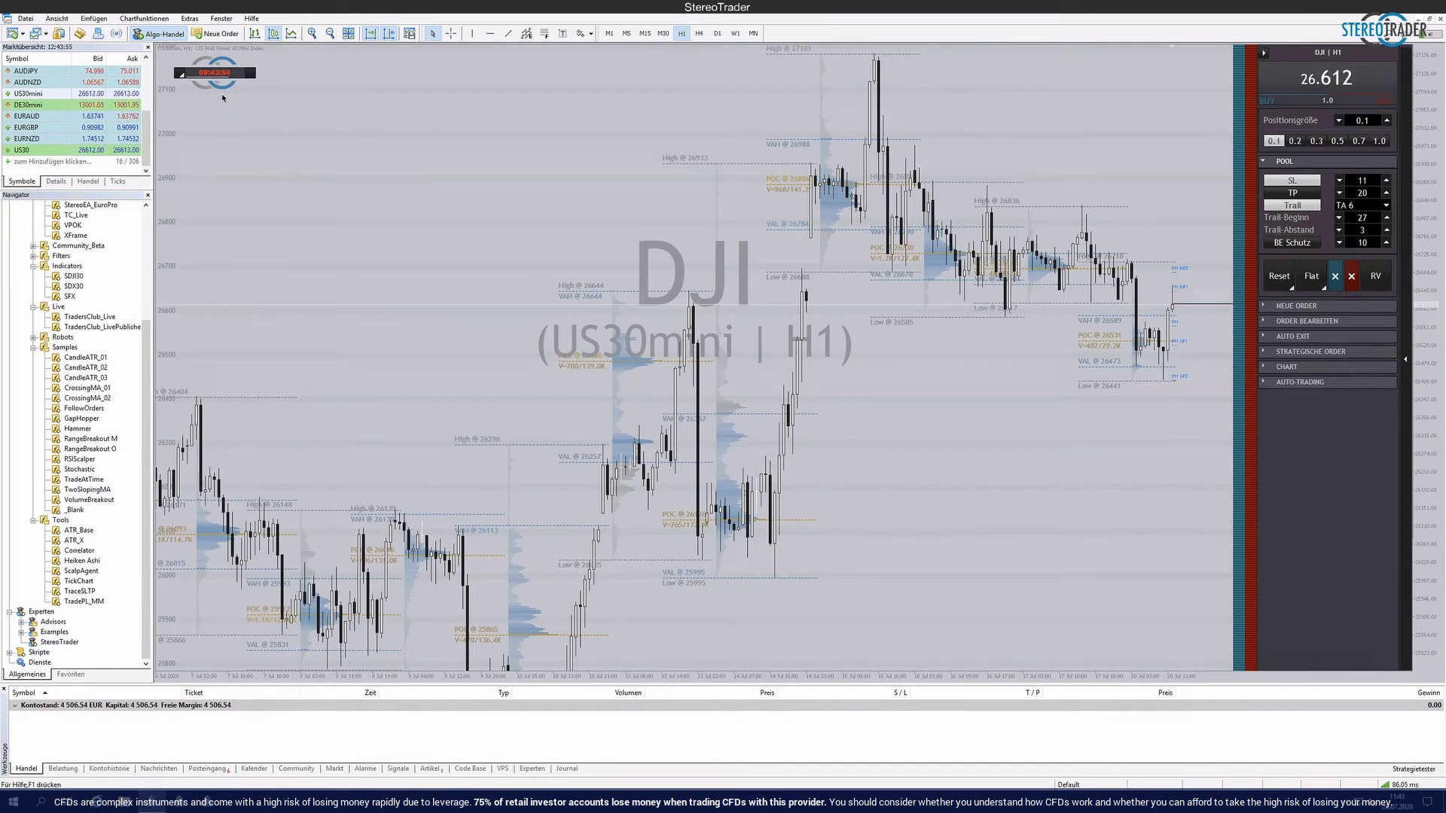
# Calibrate the instrument time in Einstellungen to local GMT +1, server GMT 0, and apply
pyautogui.click(190, 75)
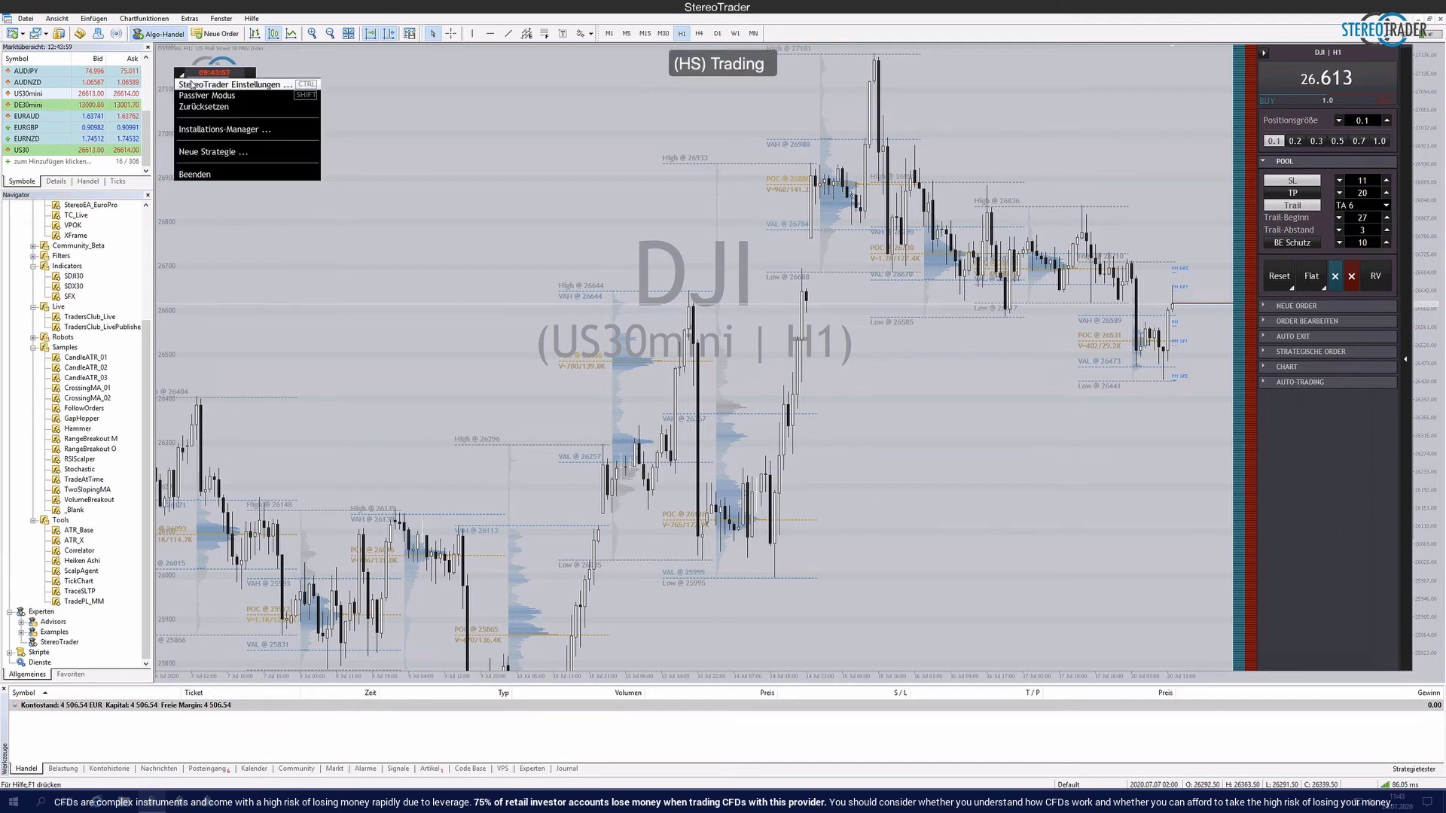
pyautogui.click(192, 84)
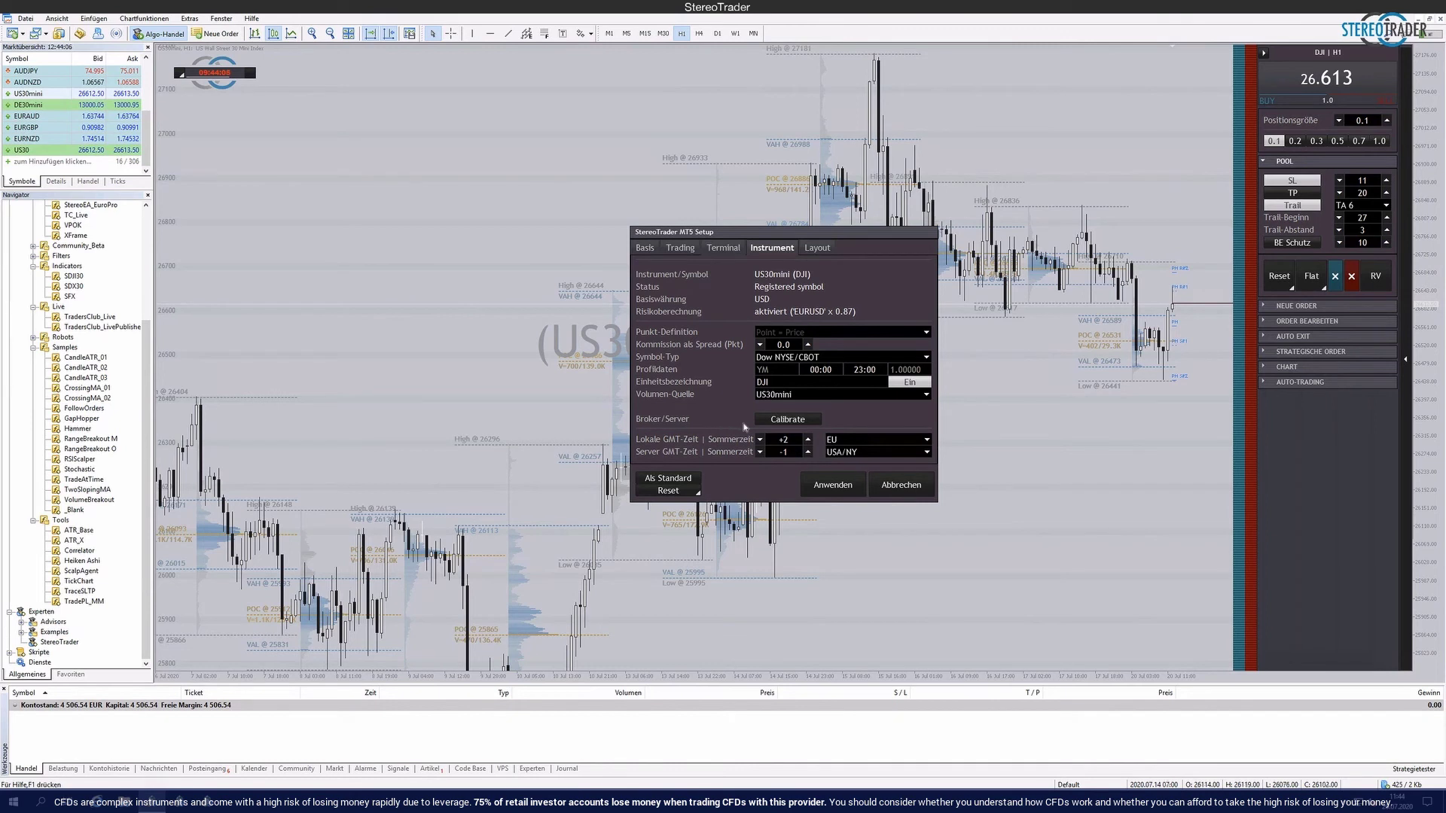
pyautogui.click(788, 420)
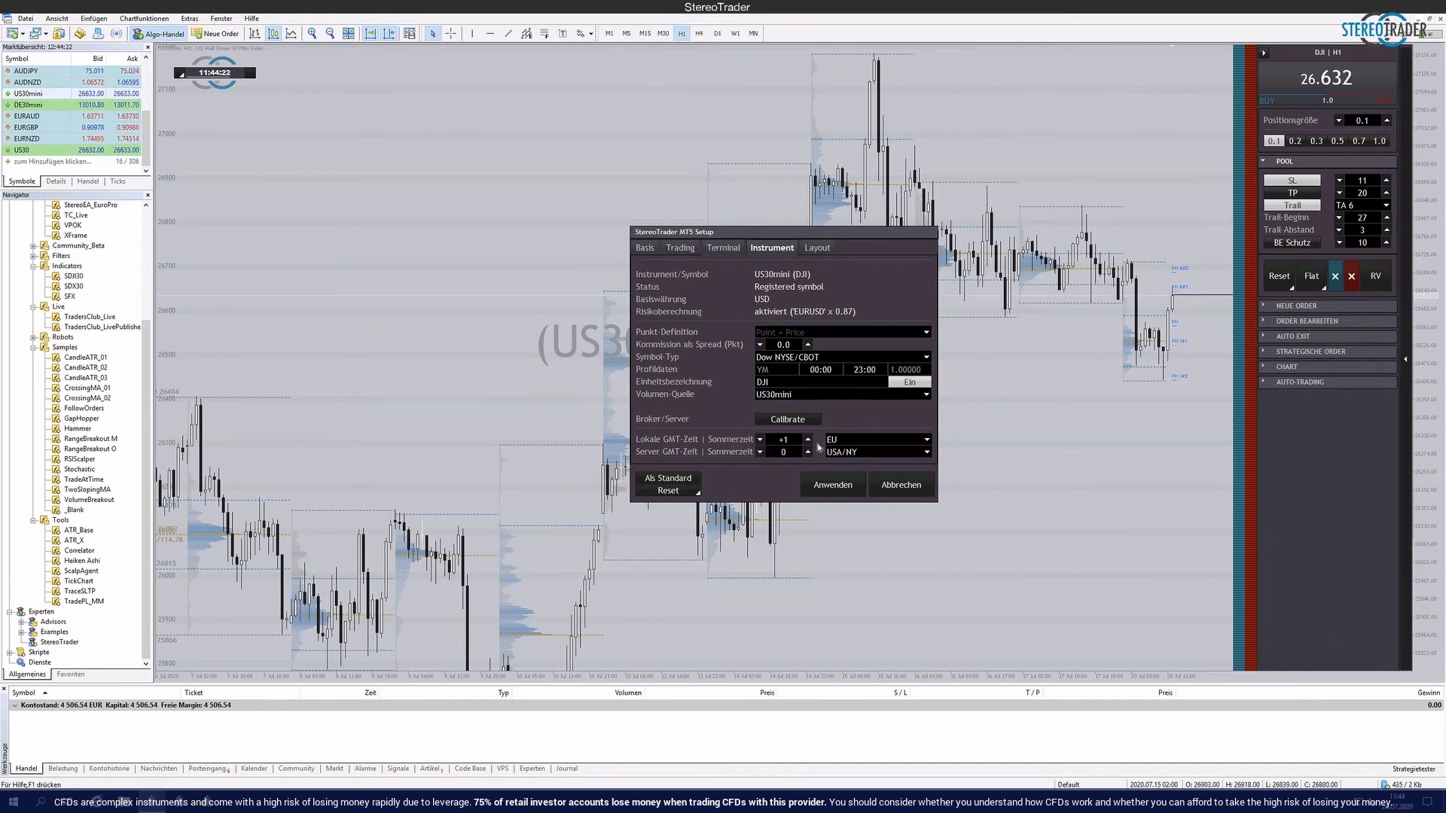
pyautogui.click(832, 484)
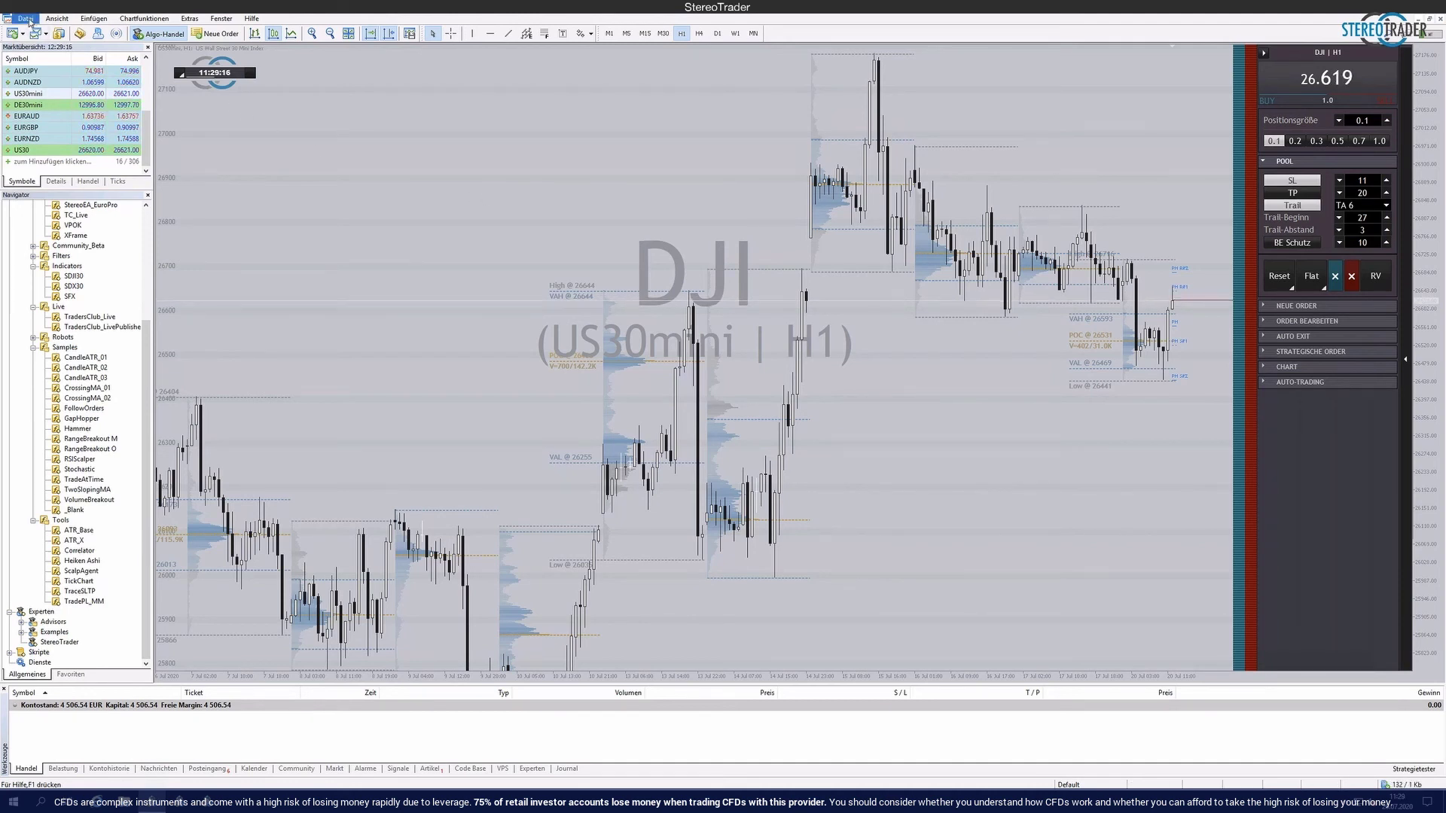
# Open the MetaTrader 5 terminal data folder via Datei > Dateiordner öffnen
pyautogui.click(27, 19)
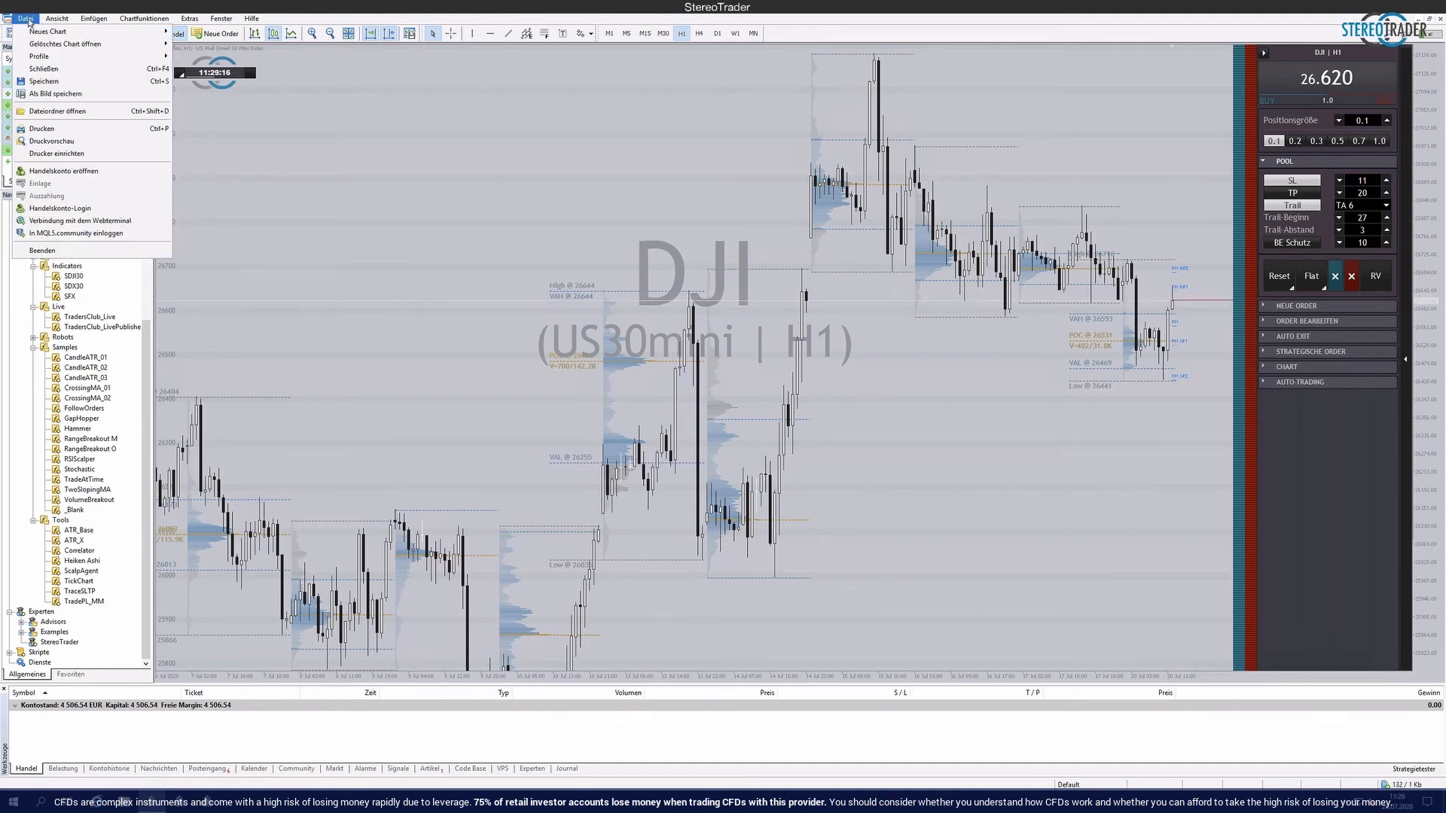
pyautogui.click(73, 114)
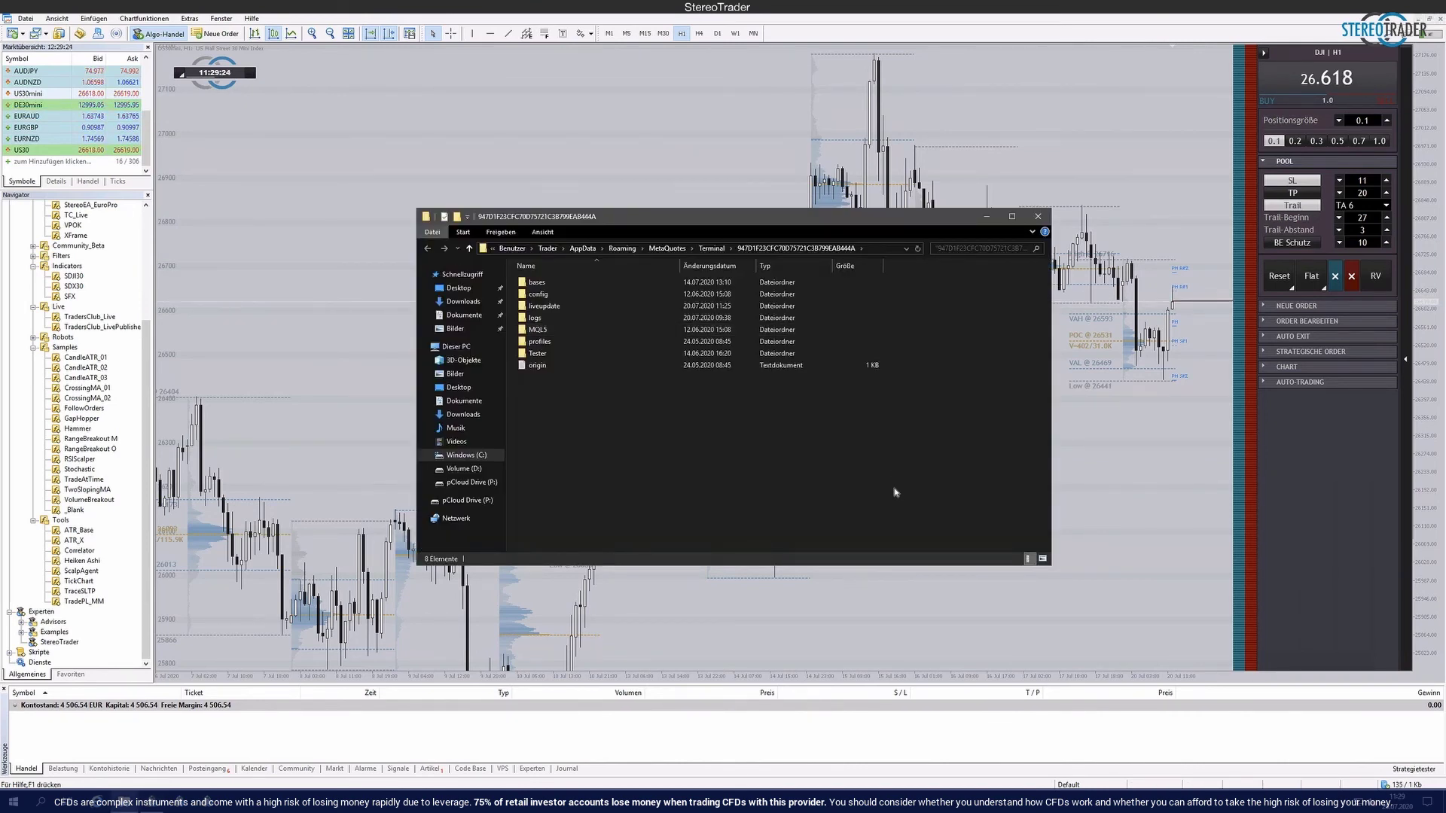
# Copy the data folder's full AppData\Roaming\MetaQuotes\Terminal path from the address bar with Kopieren
pyautogui.click(876, 249)
pyautogui.rightClick(851, 248)
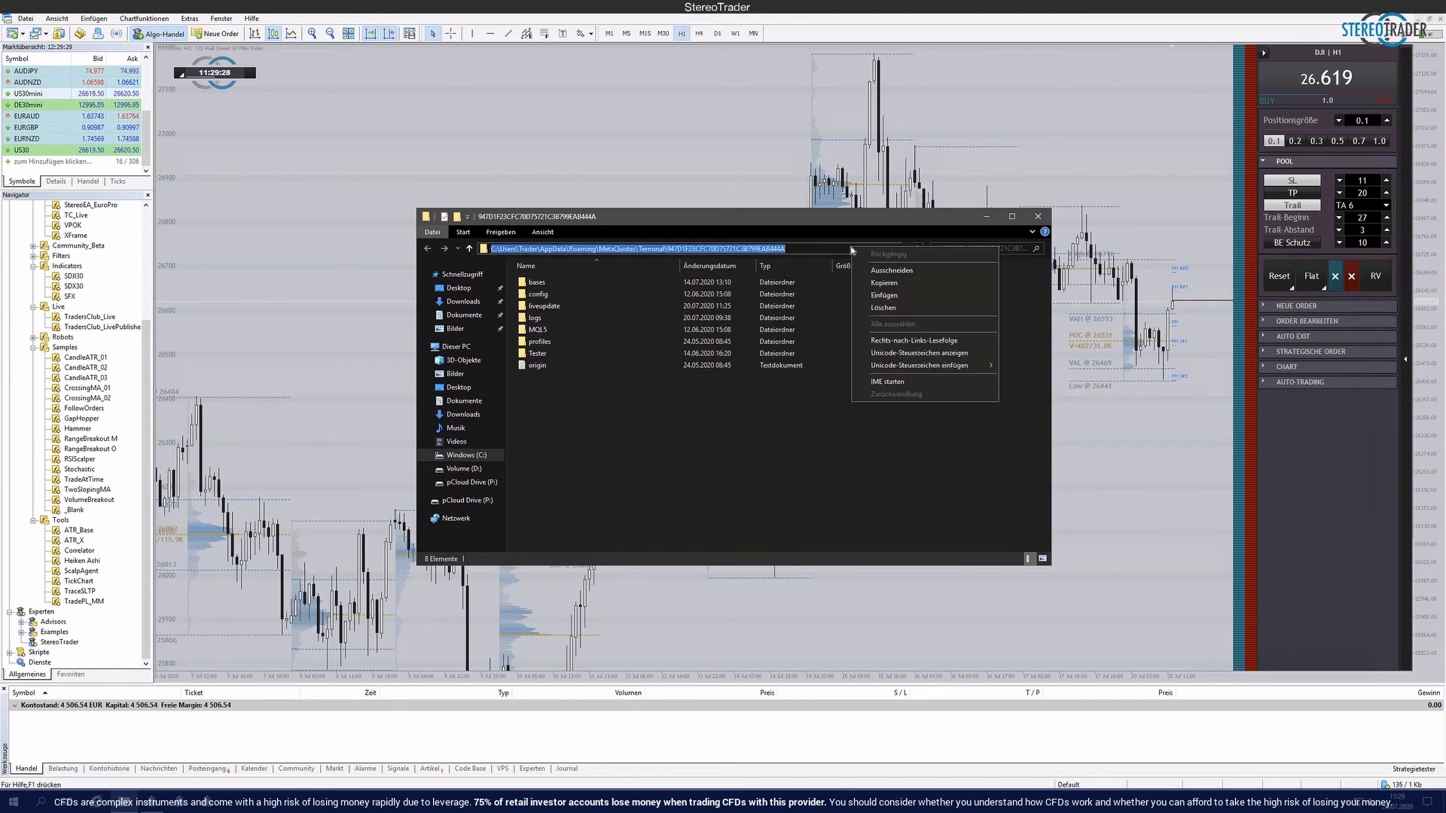
pyautogui.click(883, 283)
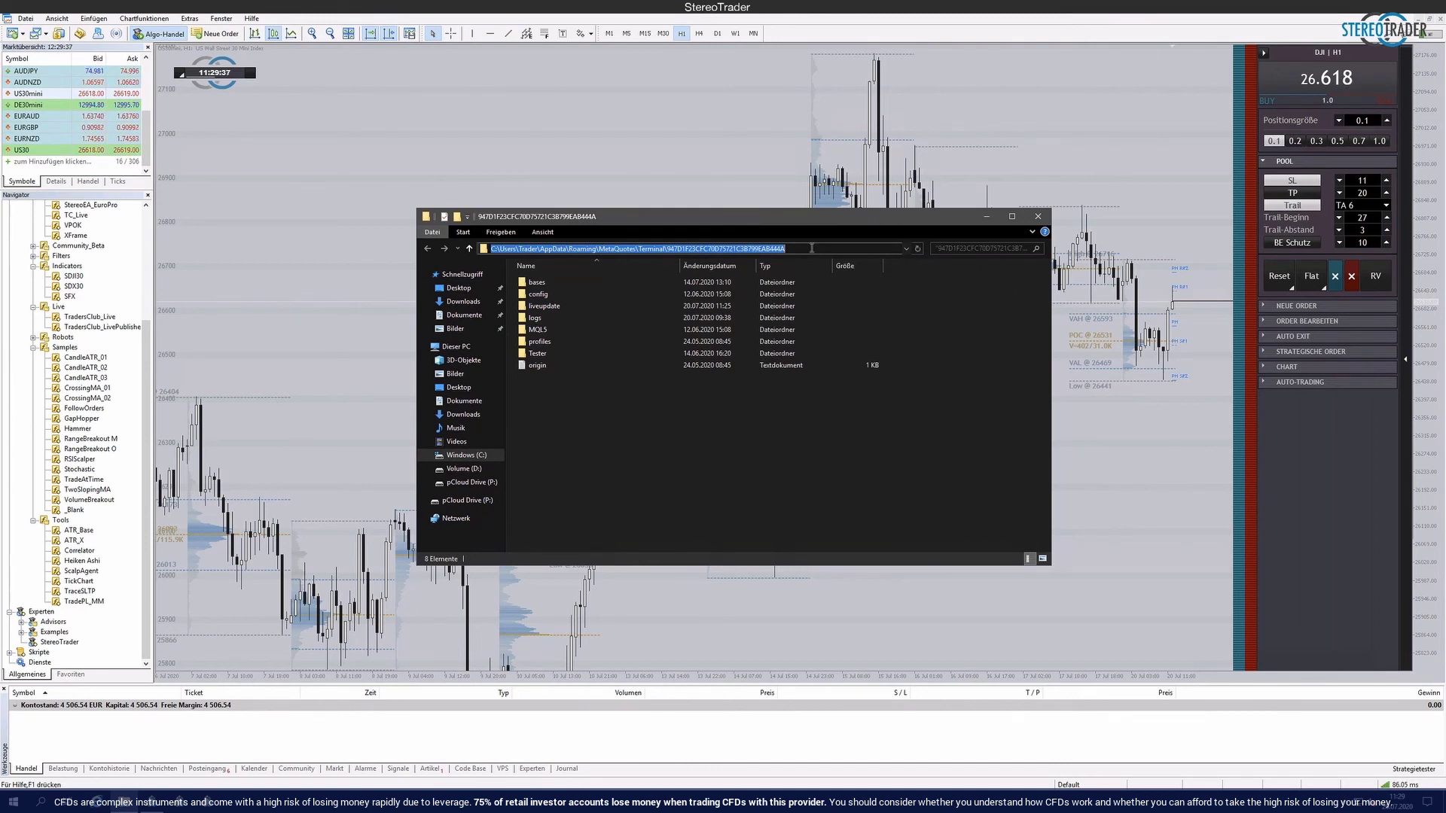
pyautogui.click(791, 494)
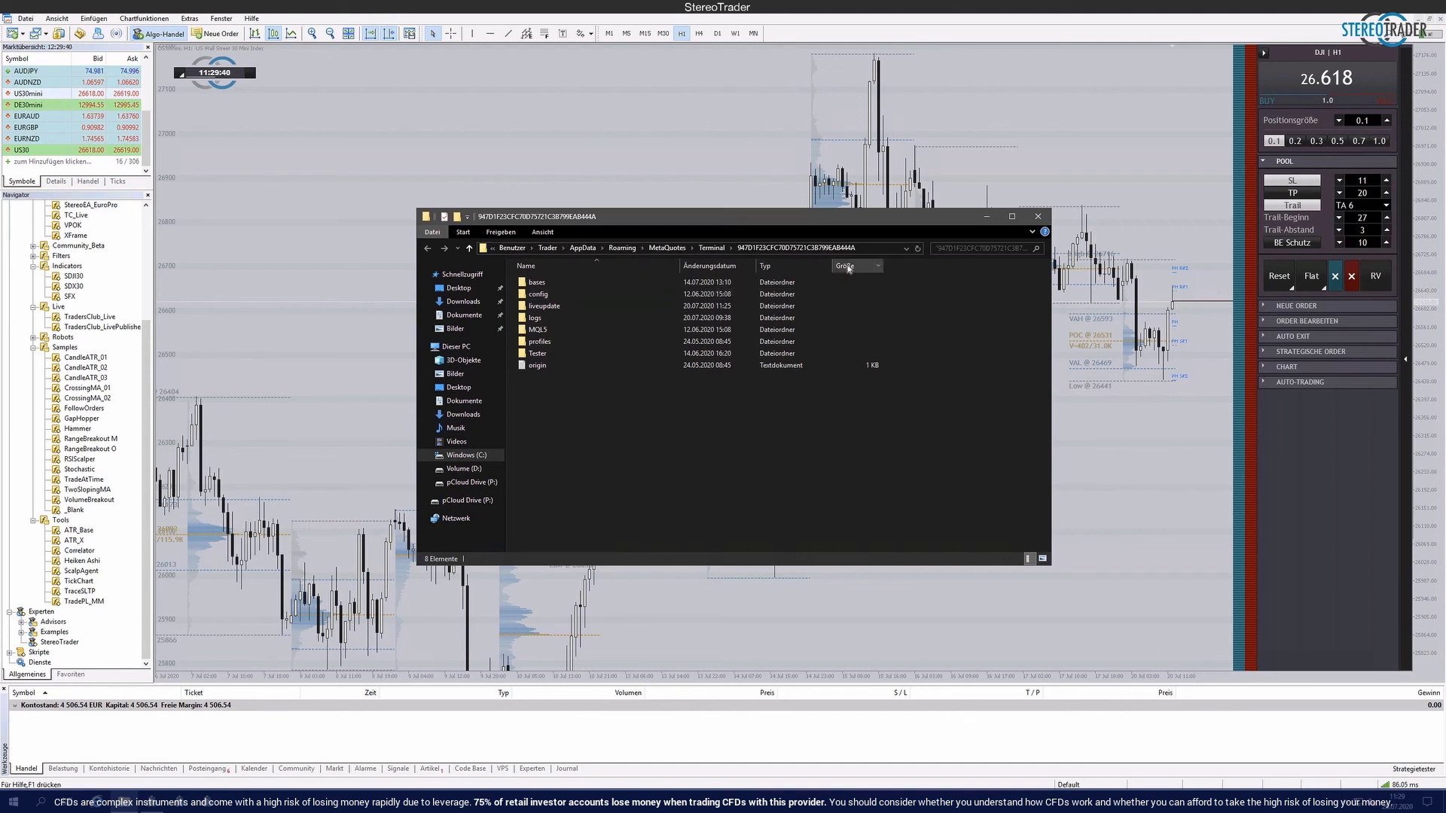